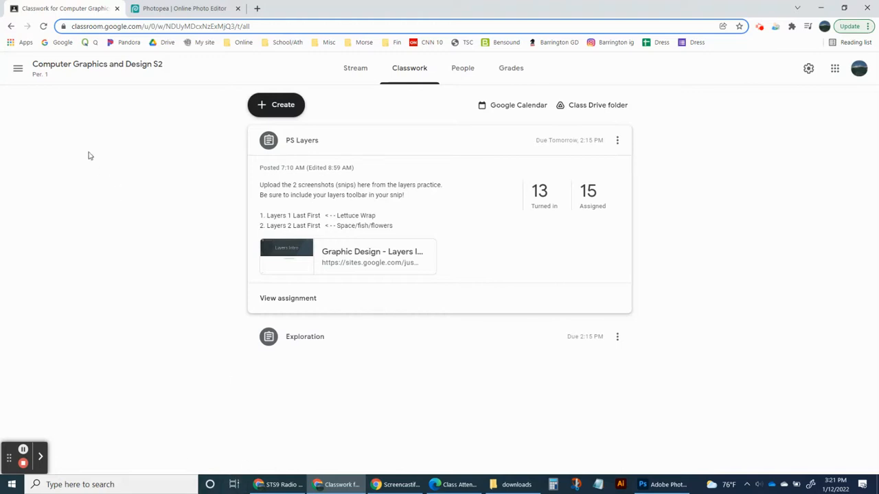
- Review the PS Layers assignment in Classroom, including the required file names Layers 1 Last First and Layers 2 Last First
click(180, 9)
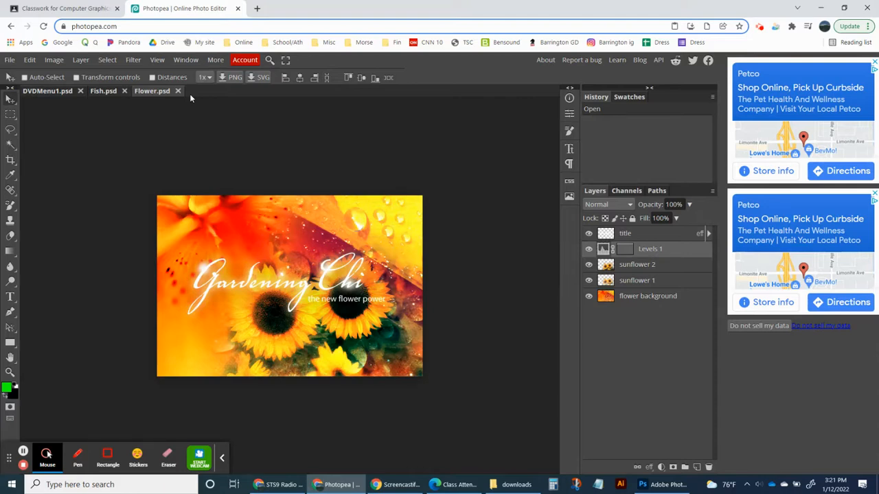
click(75, 8)
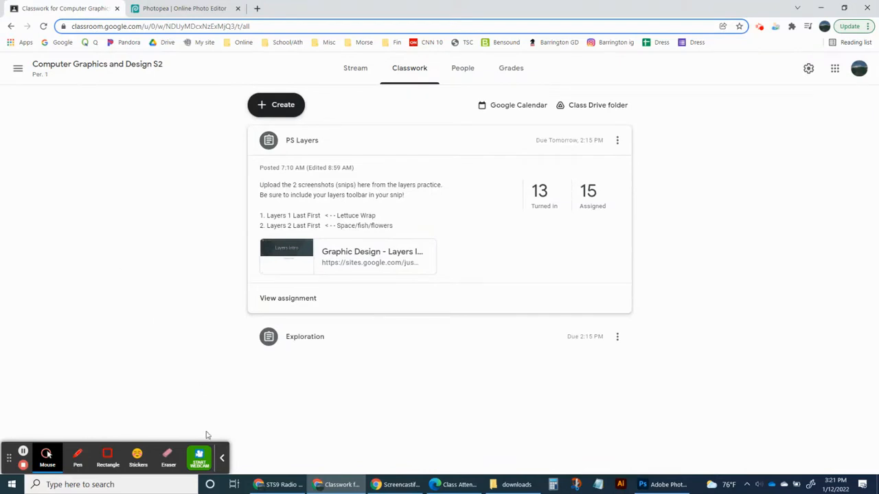
click(222, 458)
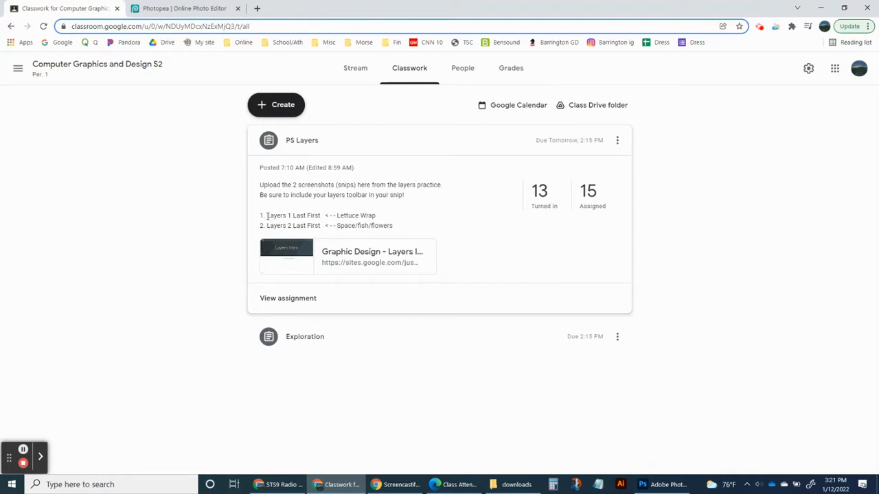
drag(267, 216, 320, 215)
drag(267, 225, 319, 226)
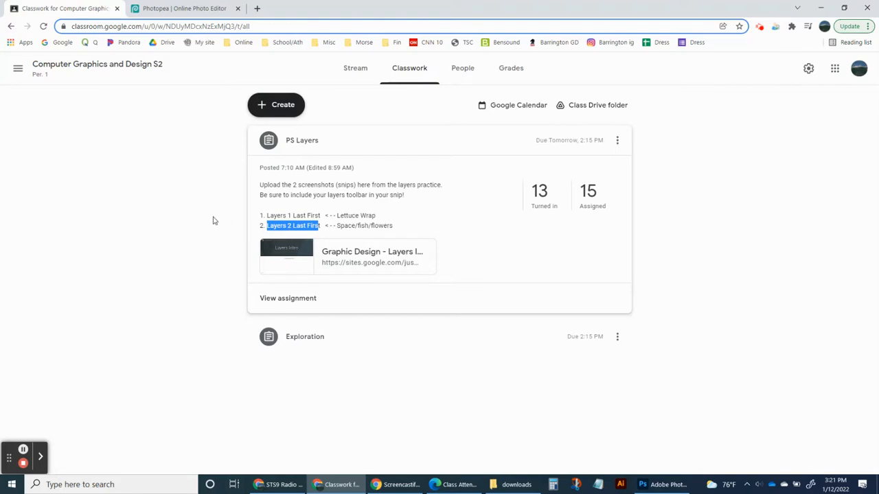
- Open the assignment's linked Layers Intro page and go to its Assignment Files folder in Drive
click(351, 256)
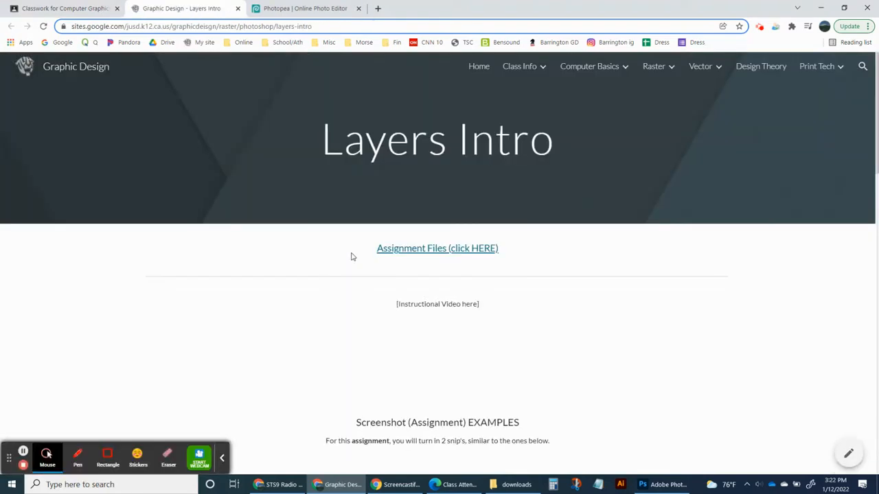
click(406, 250)
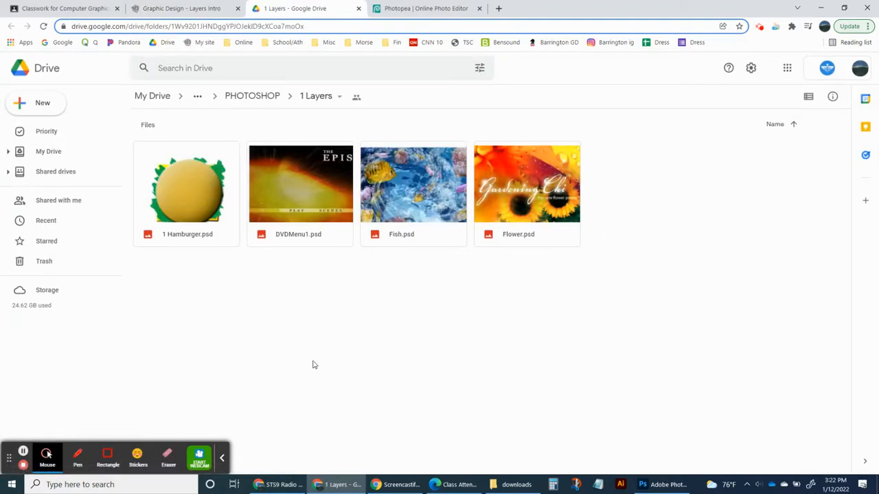
click(222, 458)
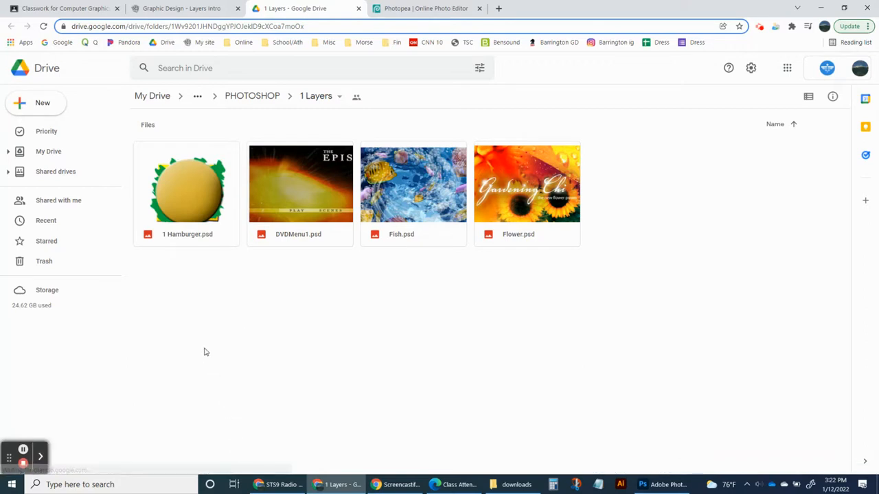
- Download 1 Hamburger.psd from the 1 Layers folder and open the downloaded file in Photoshop
double_click(188, 194)
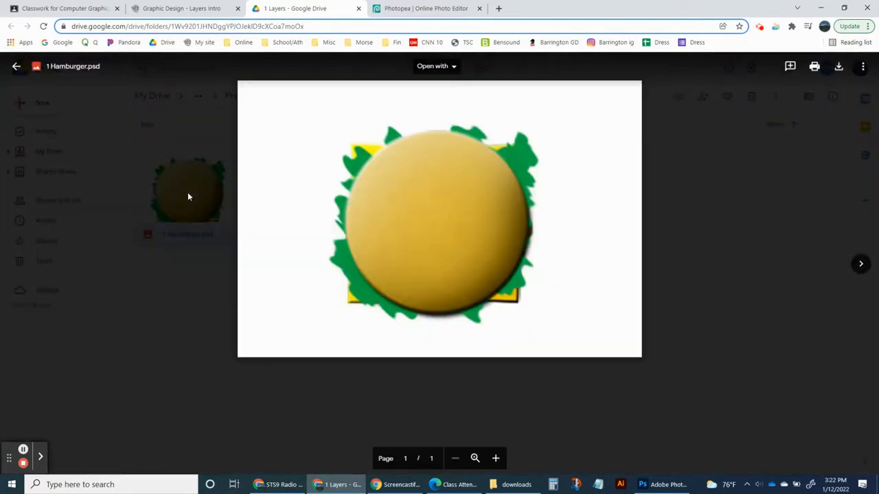
click(838, 67)
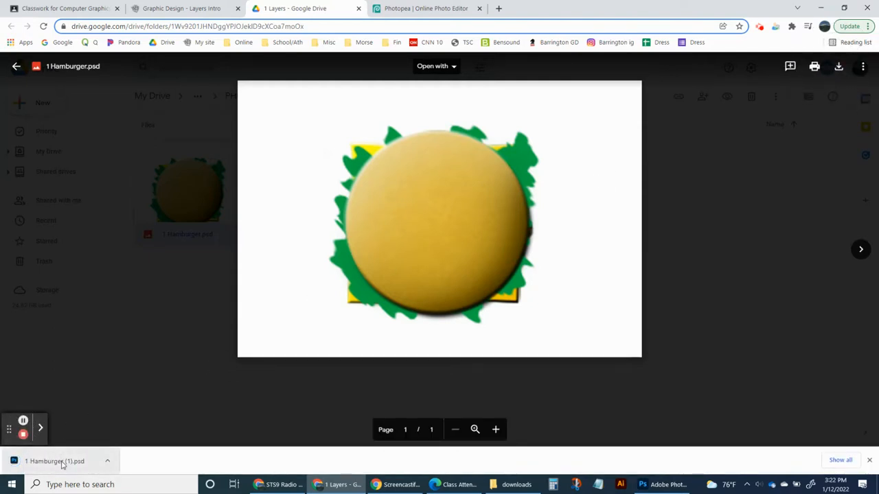
click(55, 462)
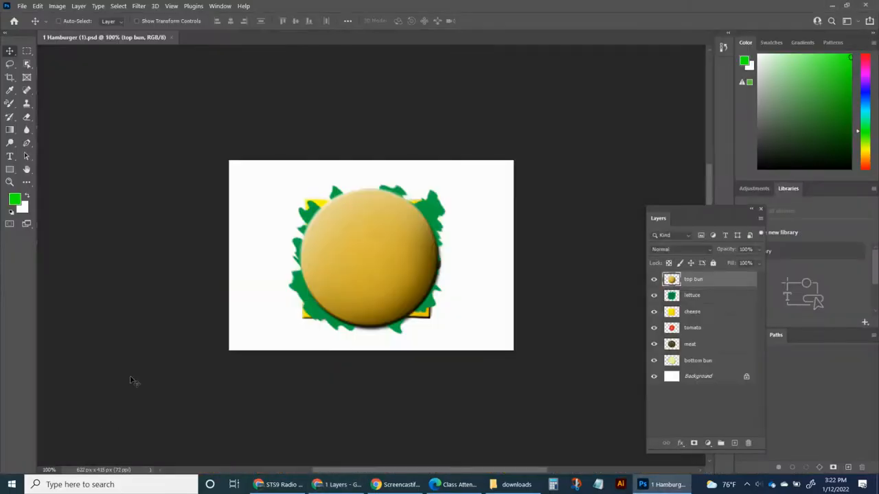
- Move the floating Layers panel so it sits directly beside the right edge of the hamburger canvas
drag(656, 218, 538, 169)
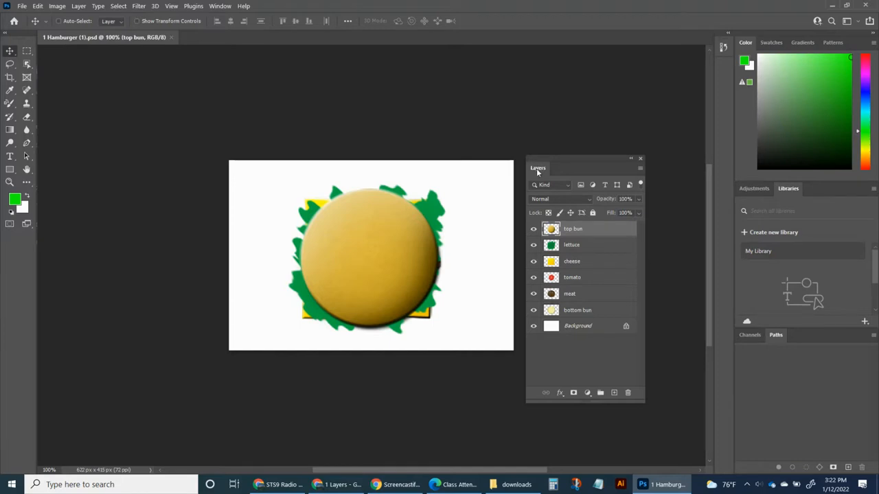
mouse_move(537, 168)
mouse_down()
mouse_move(555, 136)
mouse_move(536, 166)
mouse_up()
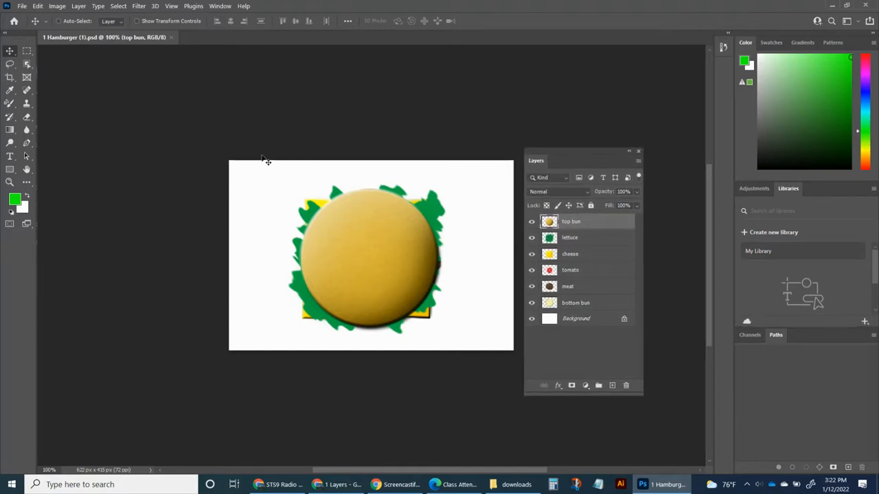
click(6, 36)
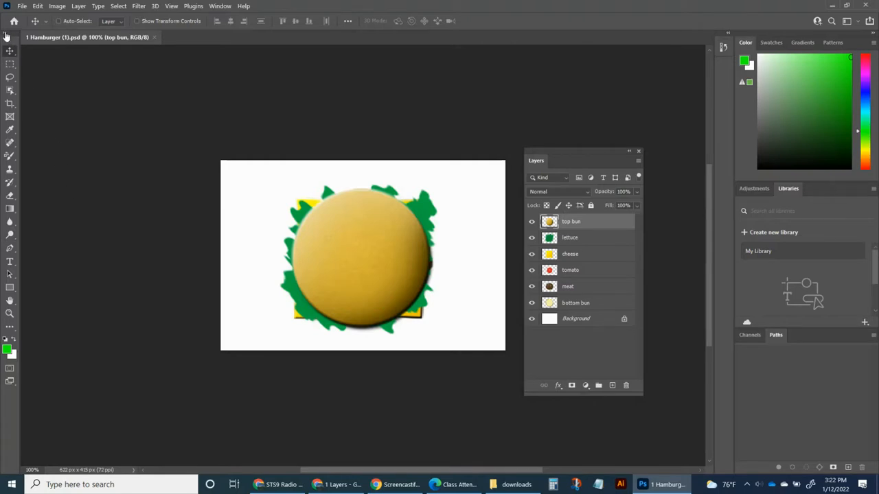
key(ctrl)
click(6, 35)
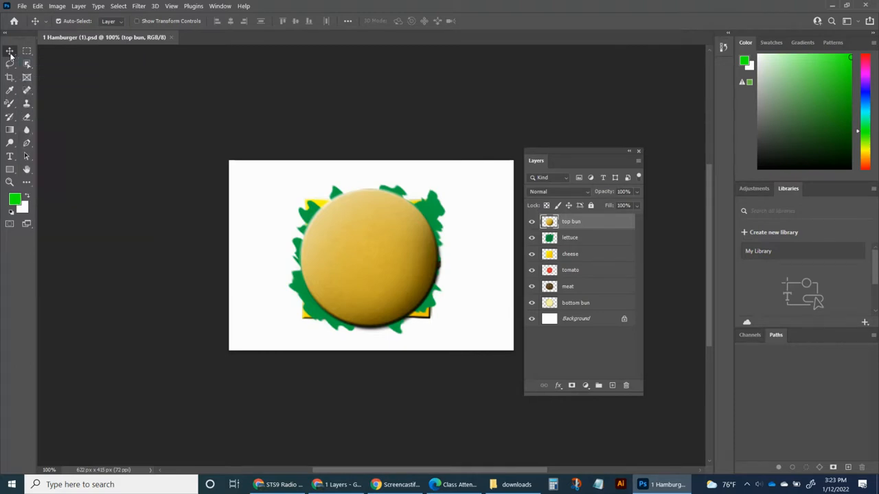
- Turn off Auto-Select for the Move tool and nudge the Layers panel slightly away from the canvas
click(59, 22)
mouse_move(535, 163)
mouse_down()
mouse_move(545, 158)
mouse_move(539, 166)
mouse_up()
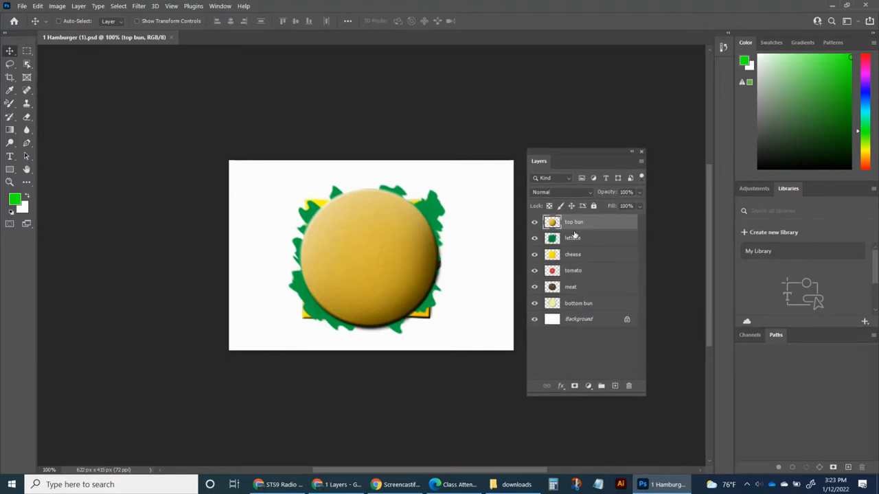
- Move the top bun layer into the canvas's upper-left corner and the lettuce layer up to the top middle
click(573, 239)
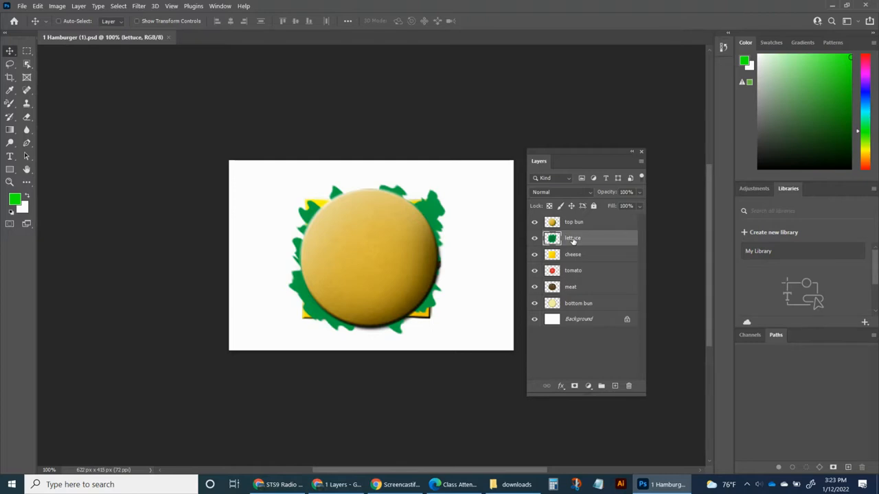
click(571, 255)
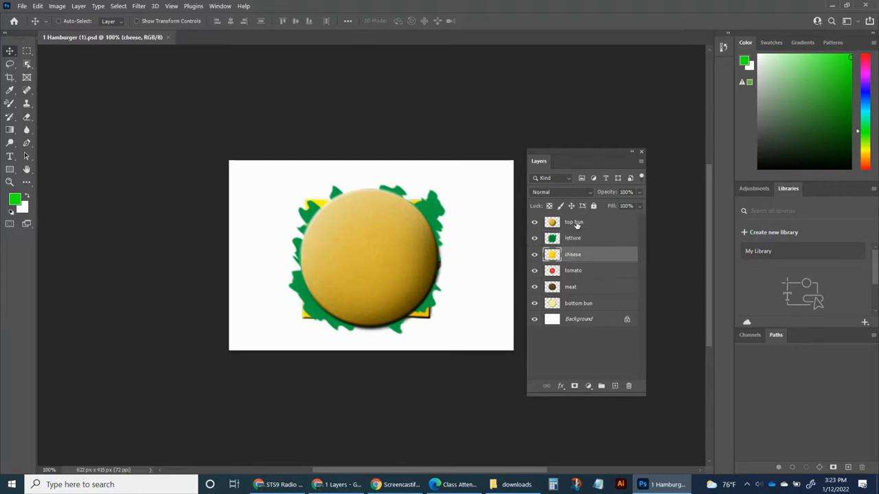
click(577, 224)
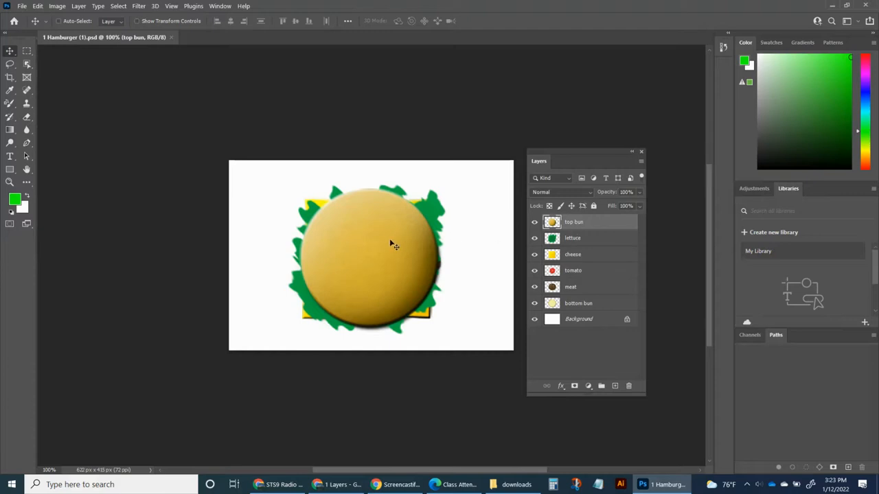
drag(394, 246, 292, 199)
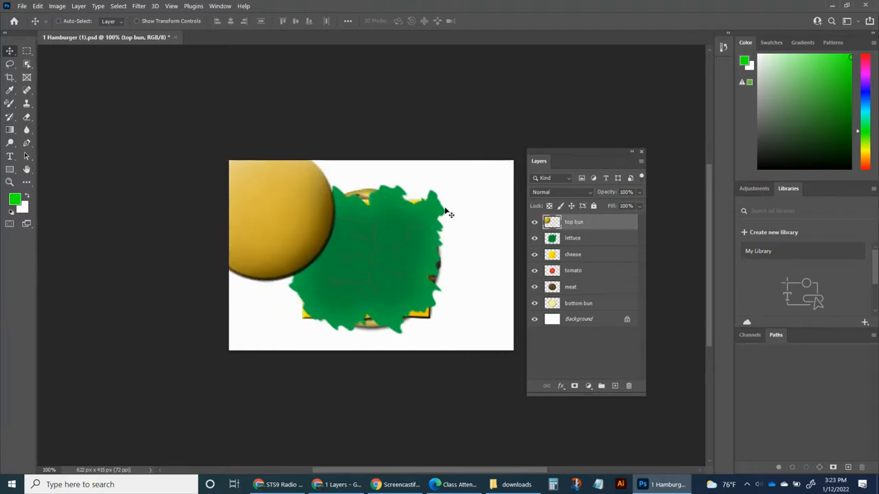
click(576, 239)
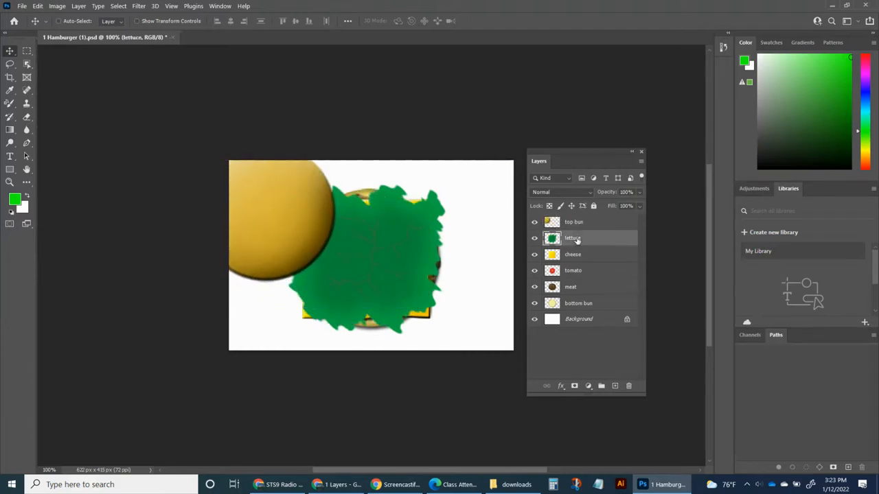
drag(375, 256, 374, 213)
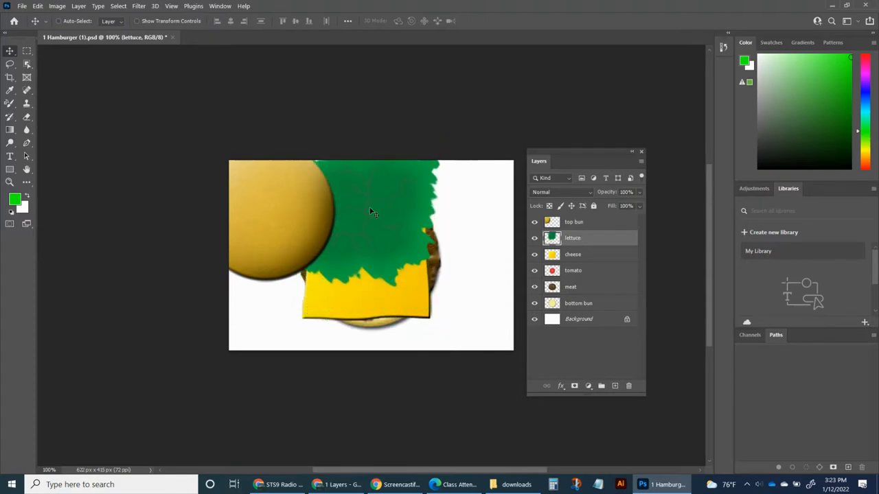
- Move the cheese layer into the canvas's upper-right corner and the tomato layer into the lower-left corner
click(576, 254)
drag(394, 295, 476, 233)
click(573, 271)
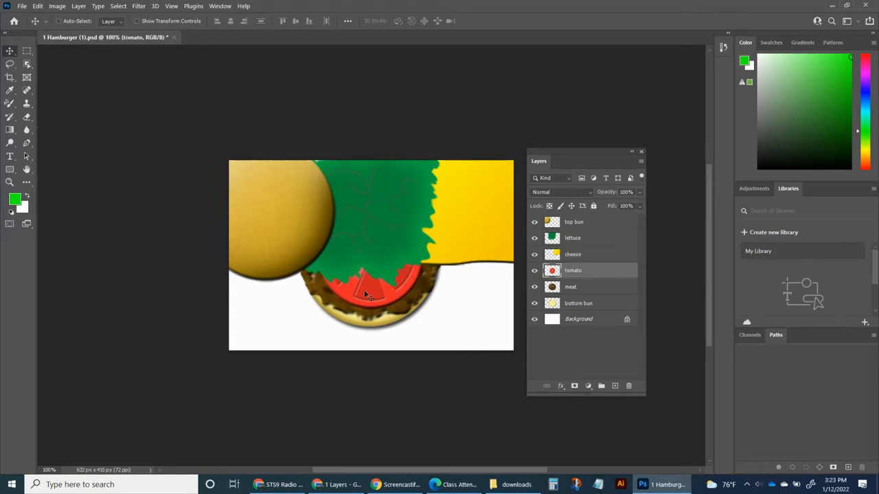
drag(369, 297, 249, 343)
- Move the meat layer down to the canvas's bottom middle and the bottom bun layer into the lower-right corner
click(568, 288)
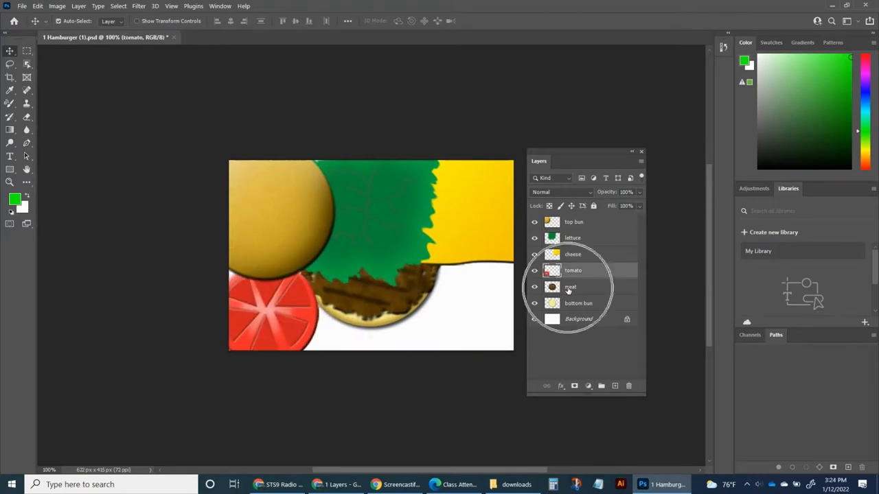
drag(383, 306, 369, 347)
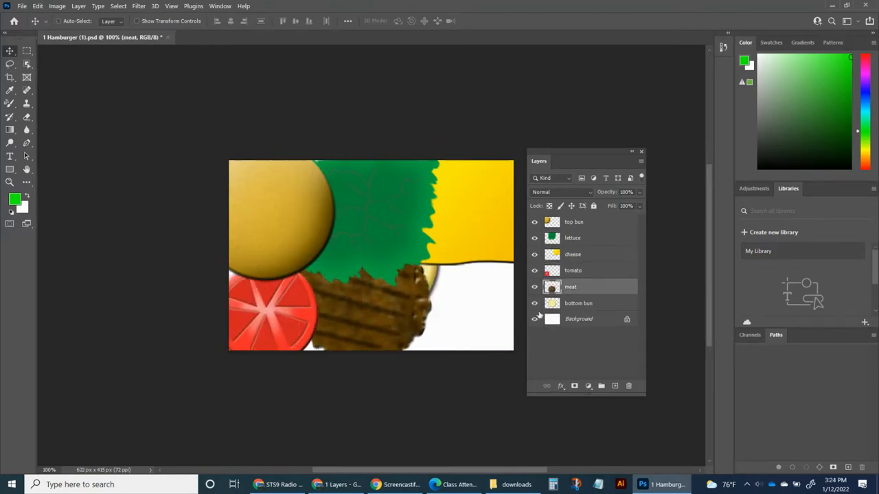
click(579, 304)
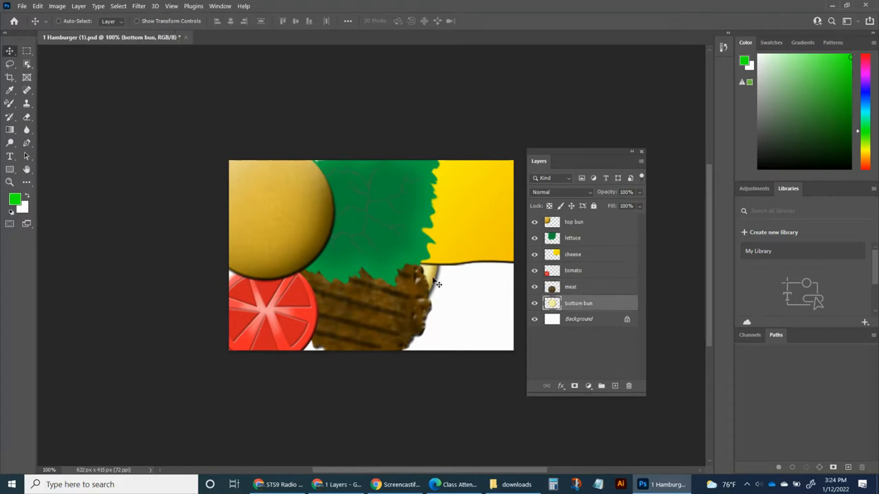
drag(435, 281, 519, 314)
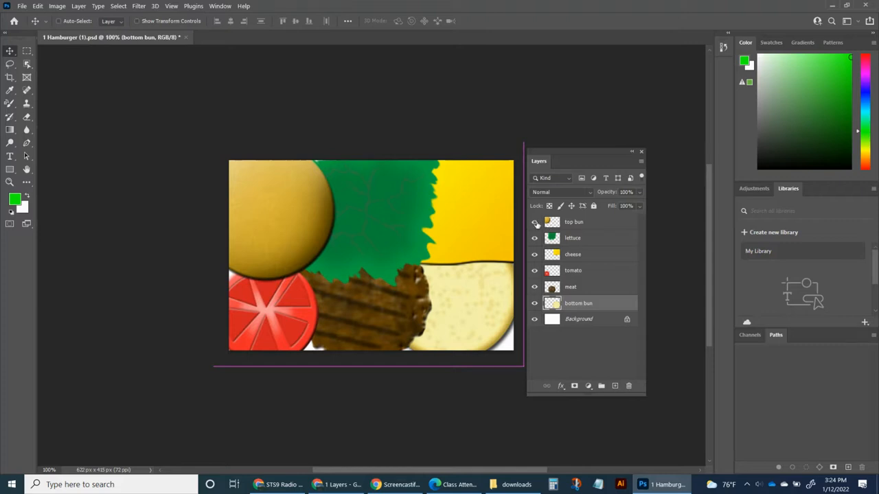
- Hide the top bun and bottom bun layers
click(535, 222)
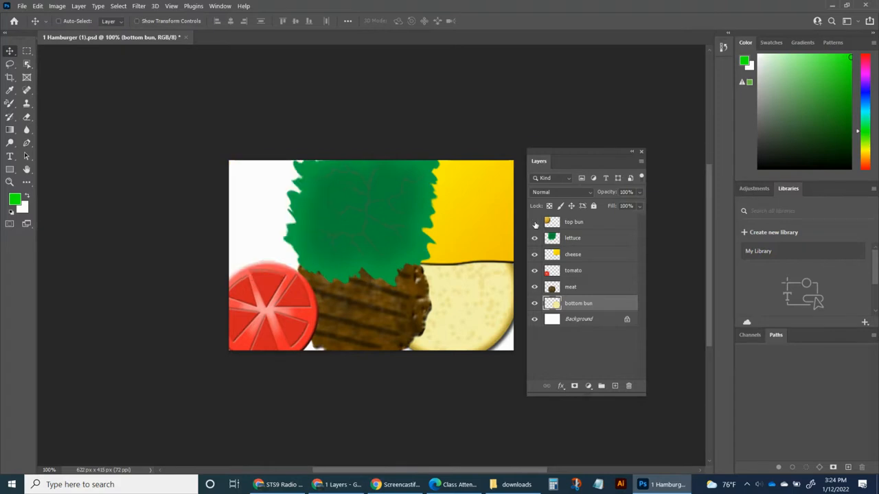
click(535, 303)
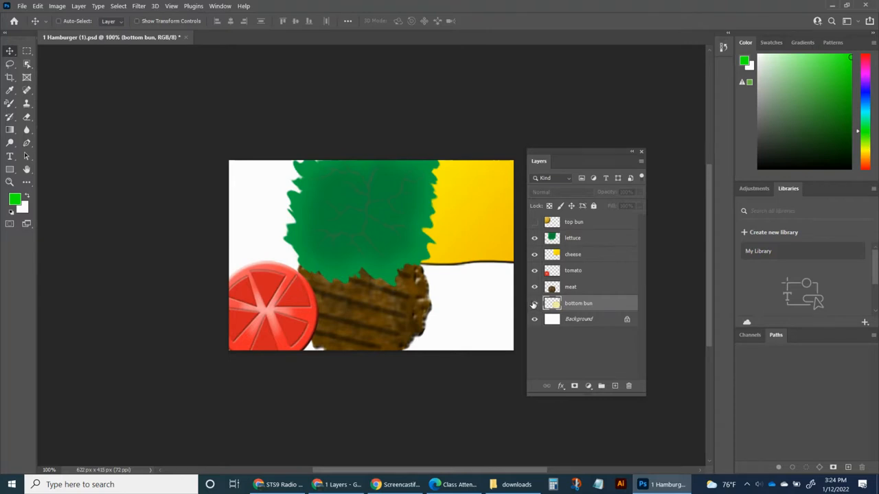
click(534, 303)
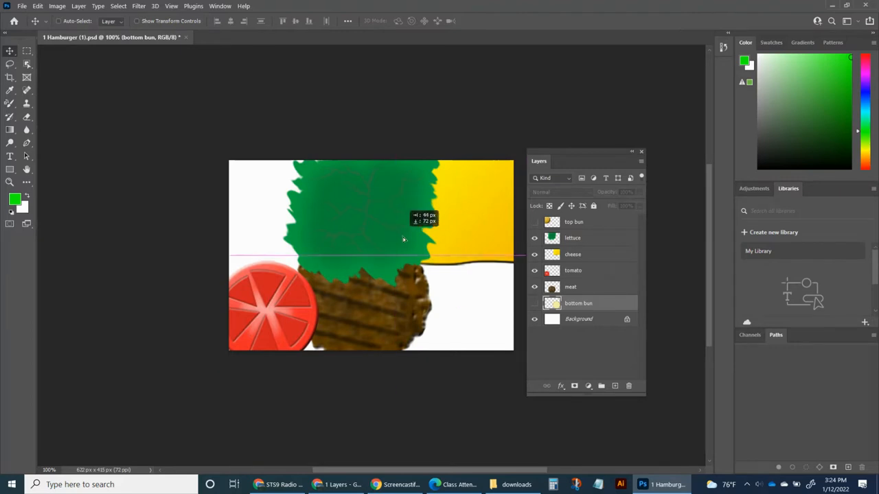
- Move the lettuce layer down to just right of the canvas centre and the tomato layer partly beneath its left side
click(574, 239)
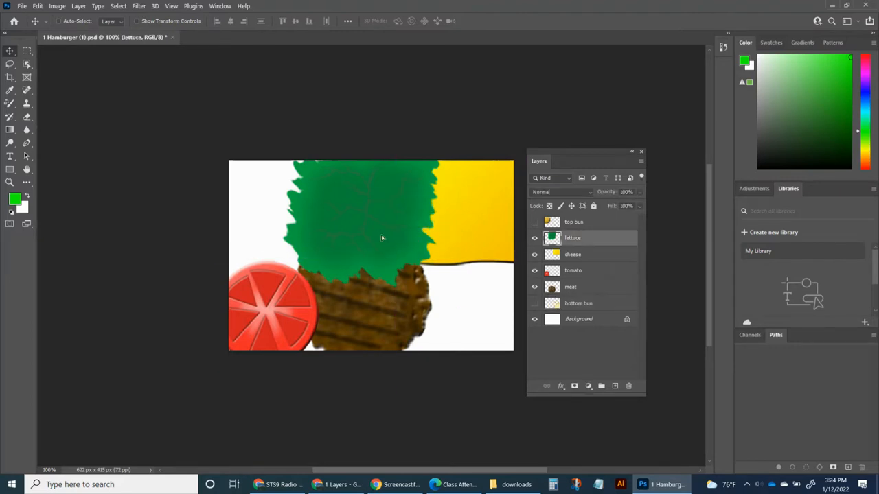
drag(383, 237, 419, 278)
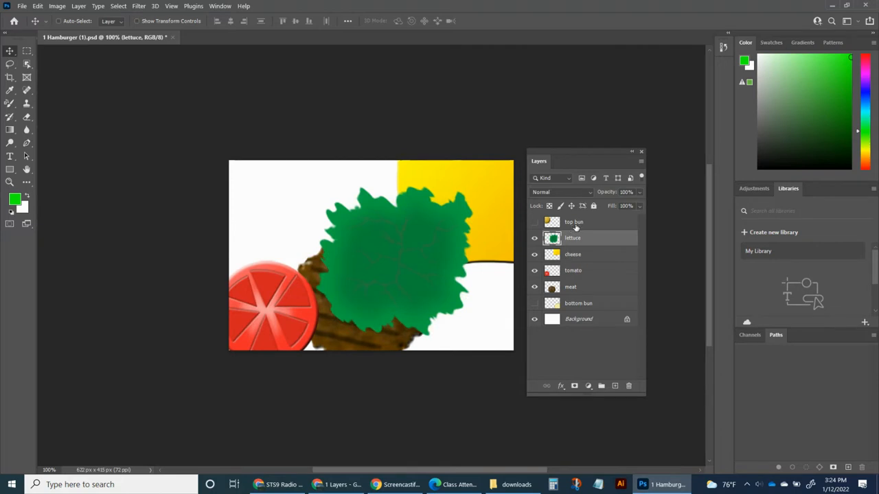
click(576, 273)
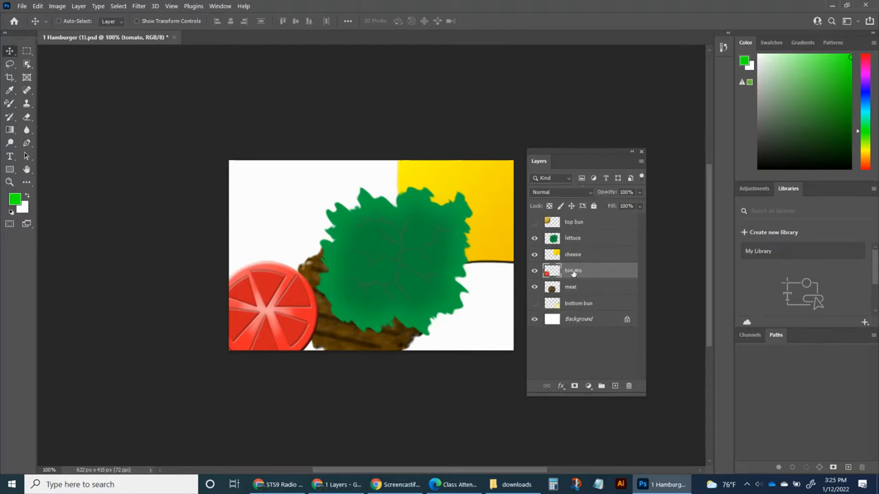
click(575, 242)
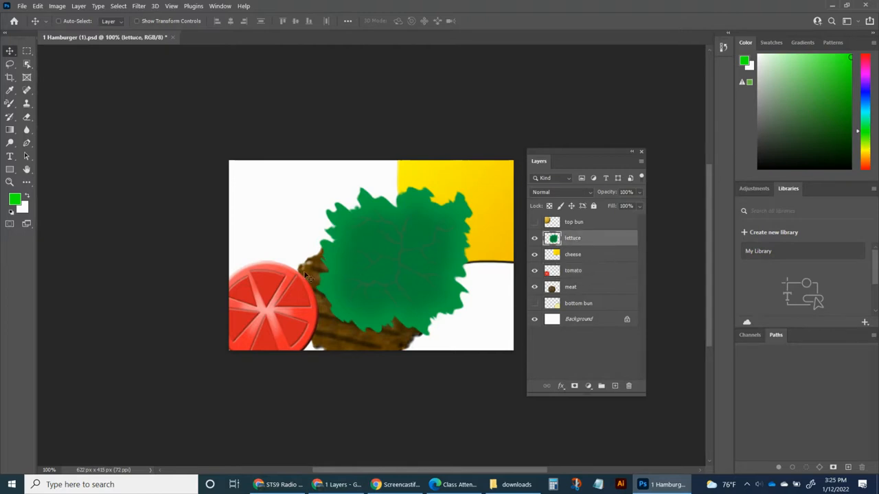
click(562, 272)
drag(302, 289, 367, 241)
- Move the cheese layer down and left so it lies mostly beneath the lettuce
click(579, 240)
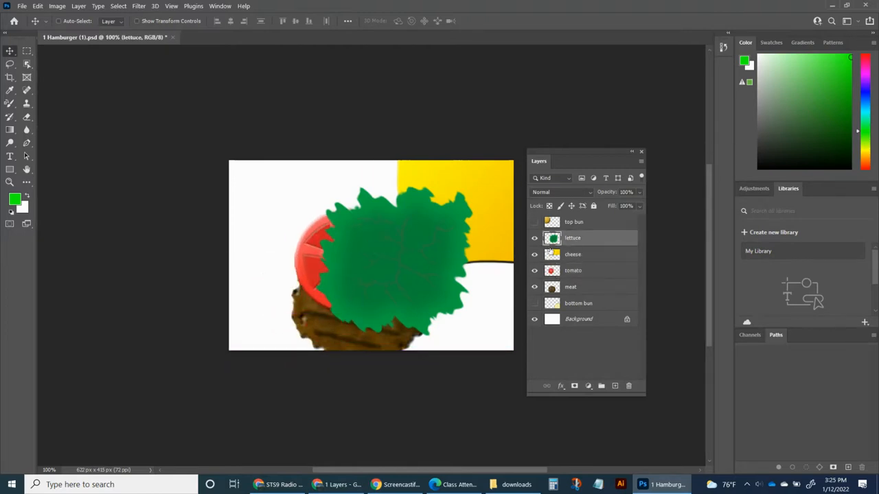
click(571, 258)
drag(501, 220, 456, 256)
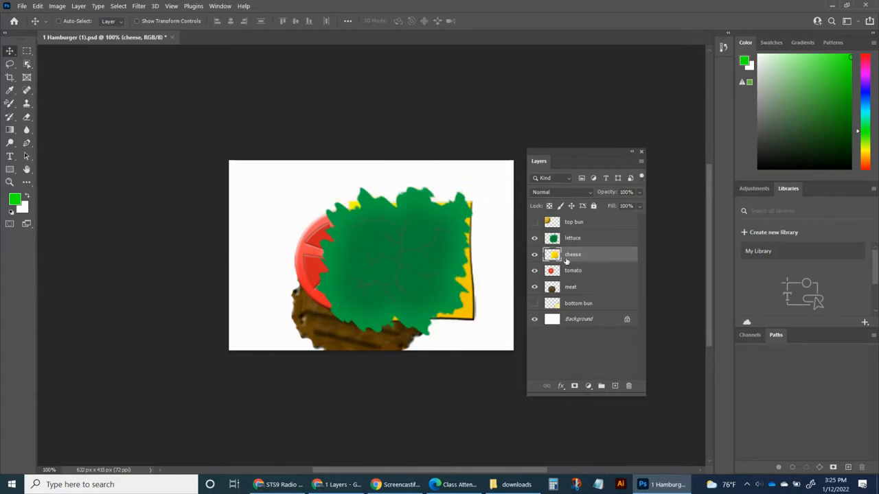
- Place the lettuce layer directly beneath the meat layer in the stack and move it toward the canvas's lower-right corner
click(579, 242)
click(541, 161)
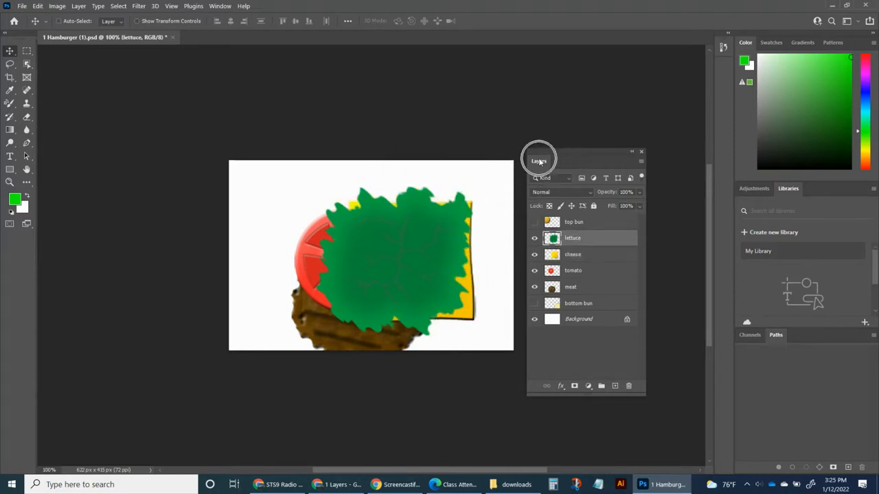
drag(569, 240, 583, 296)
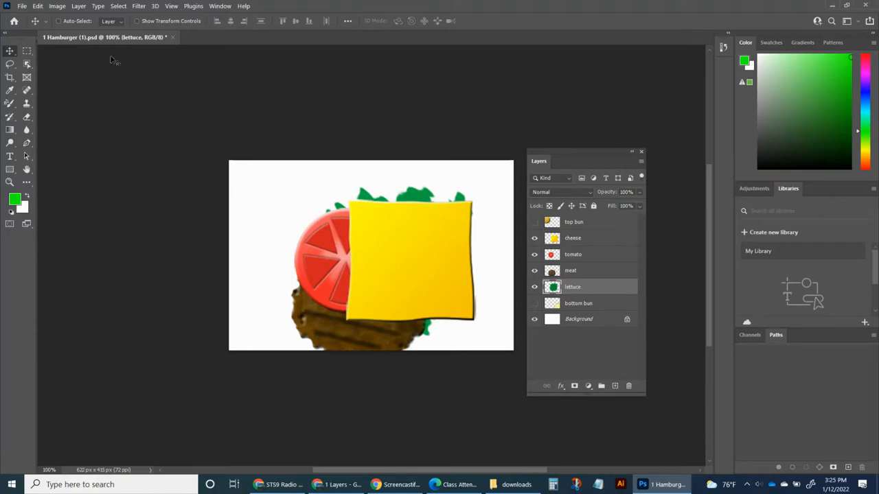
click(67, 22)
drag(420, 219, 453, 242)
- Move the meat layer up and right onto the lettuce, and shift the cheese layer left to expose the meat's right side
click(573, 272)
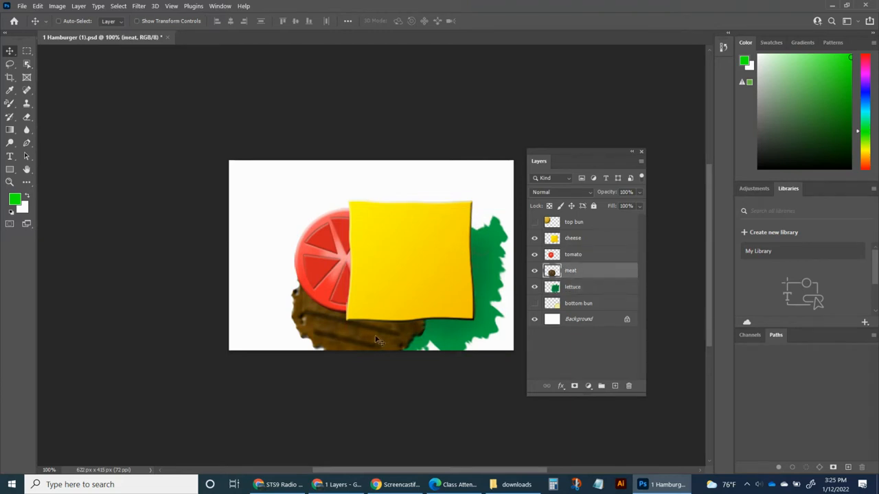
drag(378, 343, 421, 314)
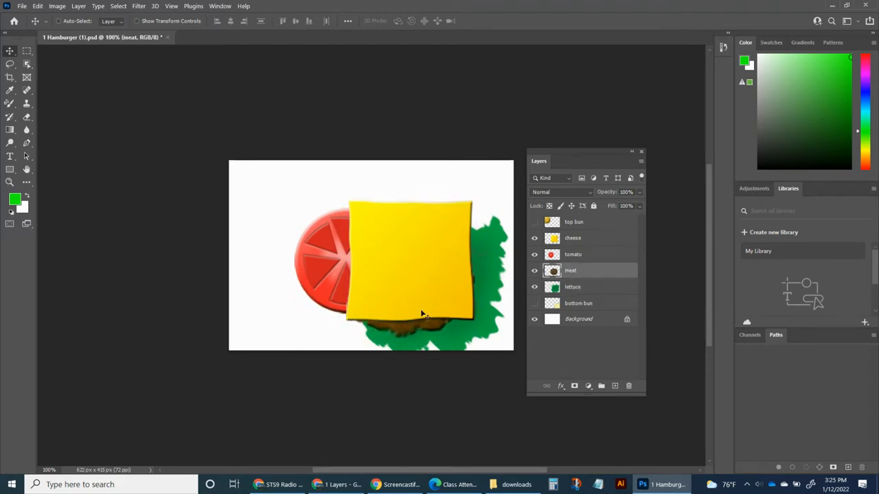
click(573, 238)
drag(442, 282, 412, 278)
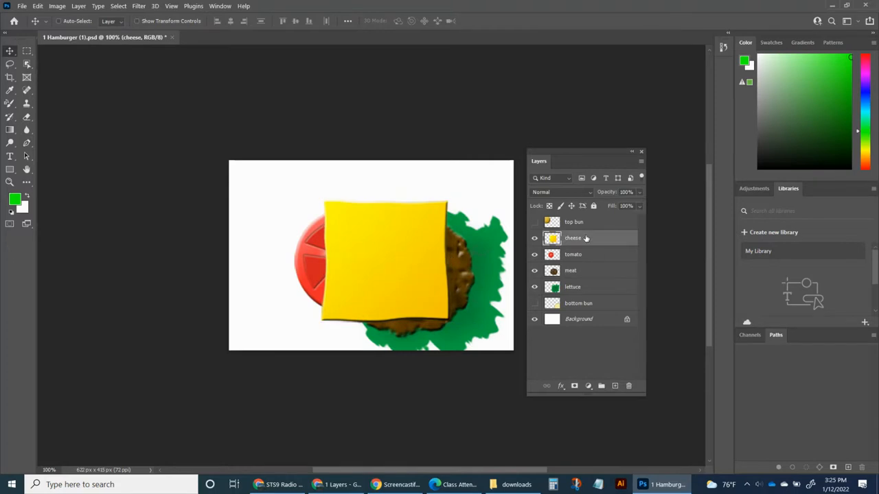
- Place the tomato layer above the cheese layer in the stack and shift it right and slightly up onto the cheese
click(575, 255)
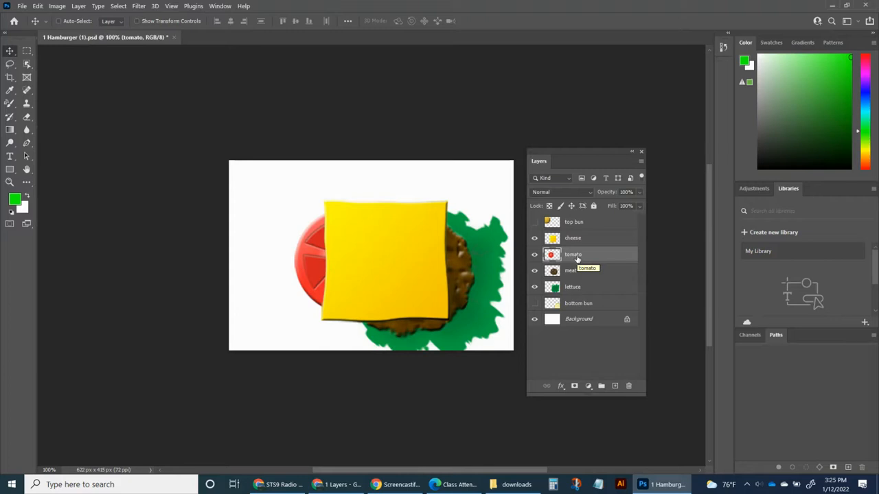
drag(577, 259, 590, 237)
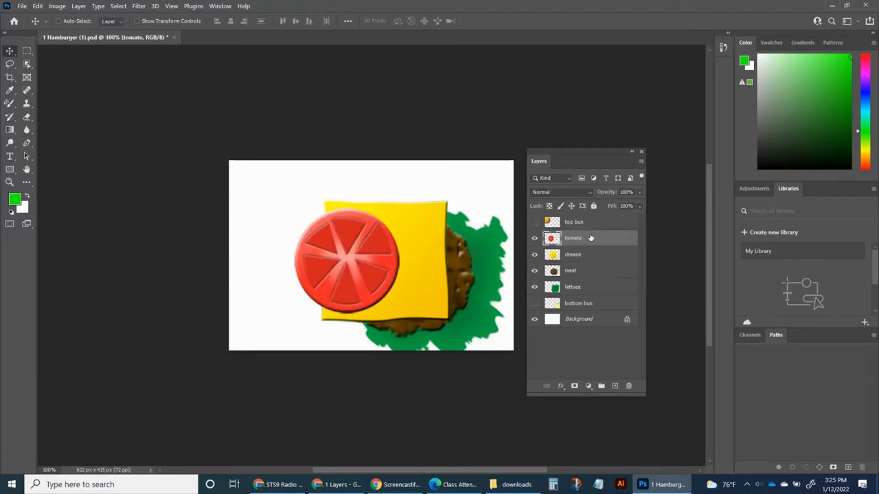
drag(362, 253, 386, 249)
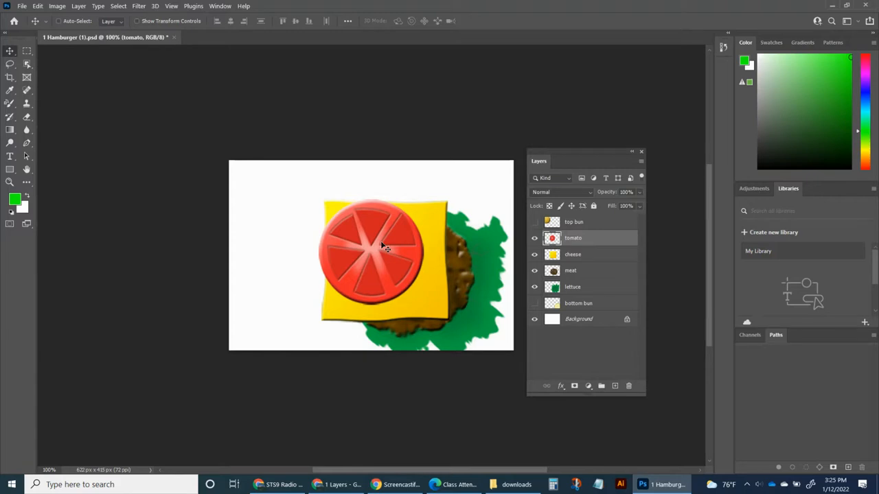
click(577, 288)
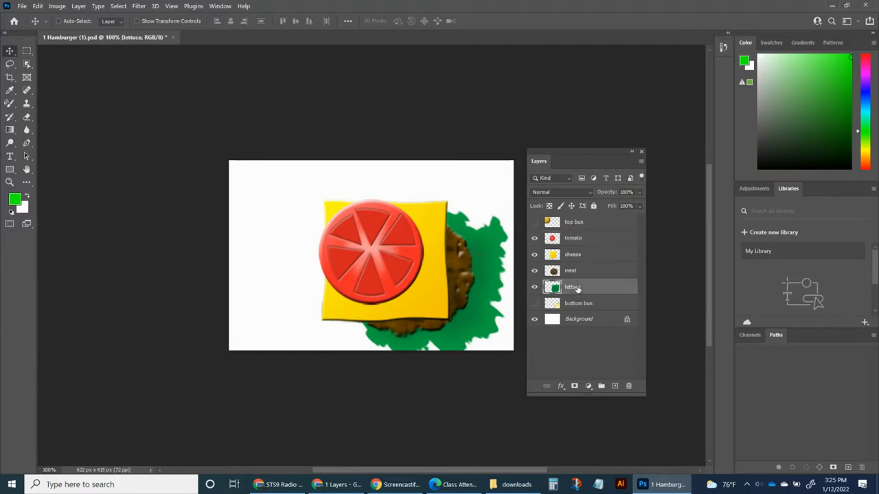
click(616, 387)
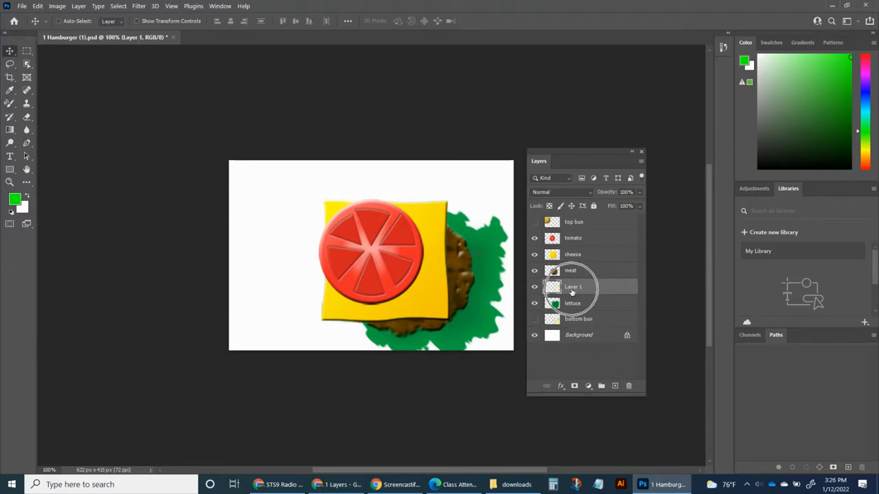
drag(572, 289, 629, 386)
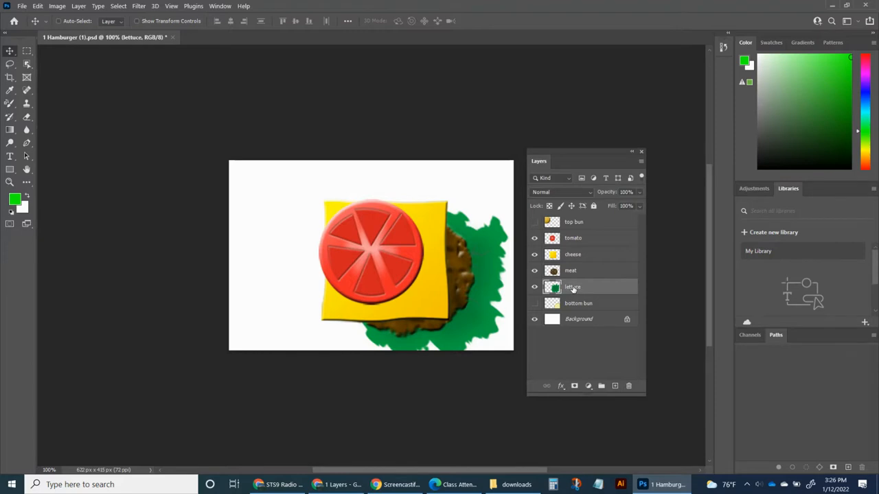
- Duplicate the lettuce layer, moving the copy to the canvas's upper left and above the tomato layer in the stack
drag(572, 290, 615, 384)
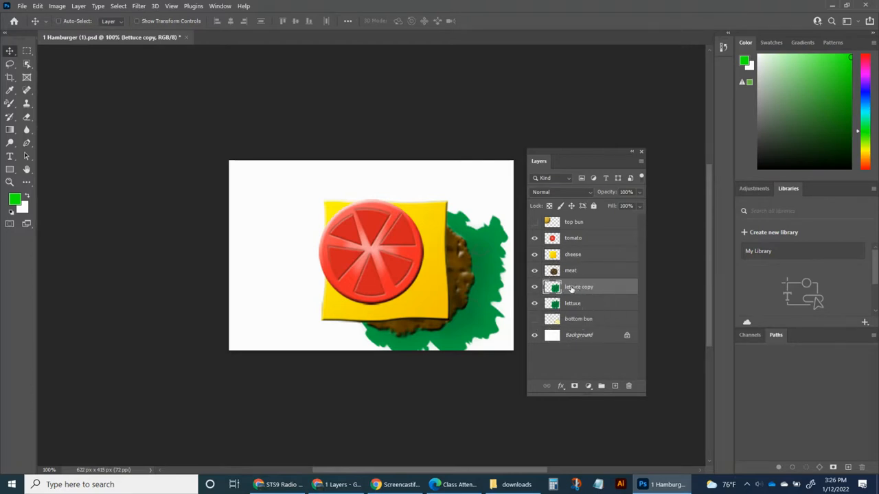
drag(497, 291, 366, 238)
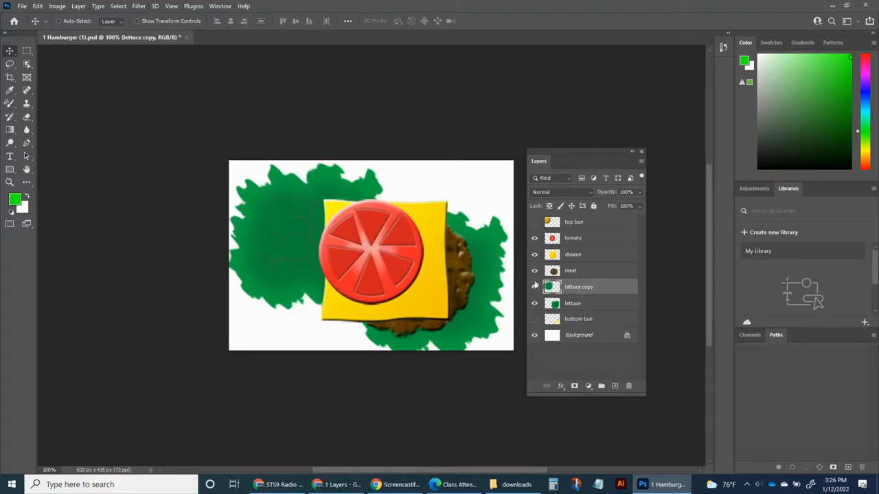
drag(575, 292, 578, 235)
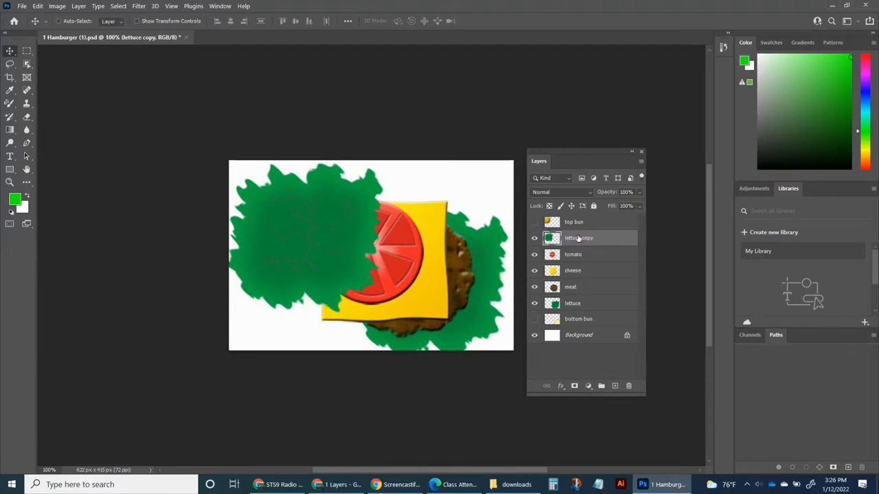
drag(346, 234, 339, 236)
- Move the tomato layer slightly up, and toggle its visibility off and on again
click(573, 257)
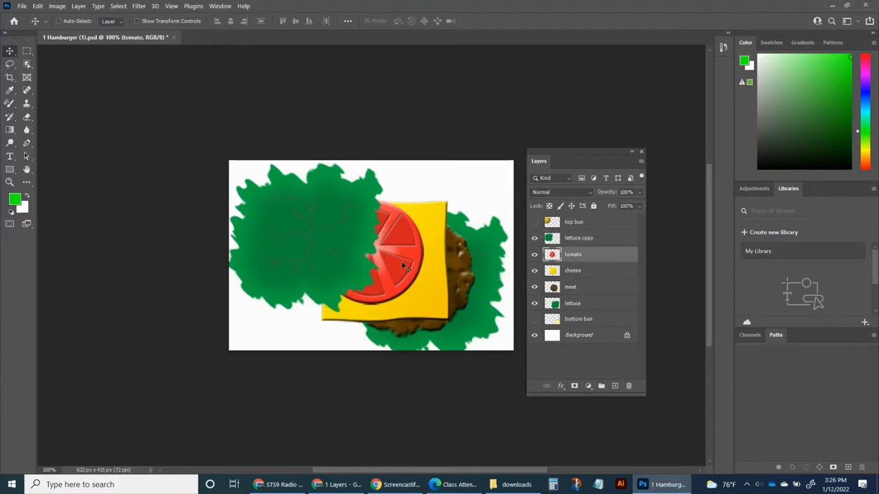
drag(404, 266, 402, 253)
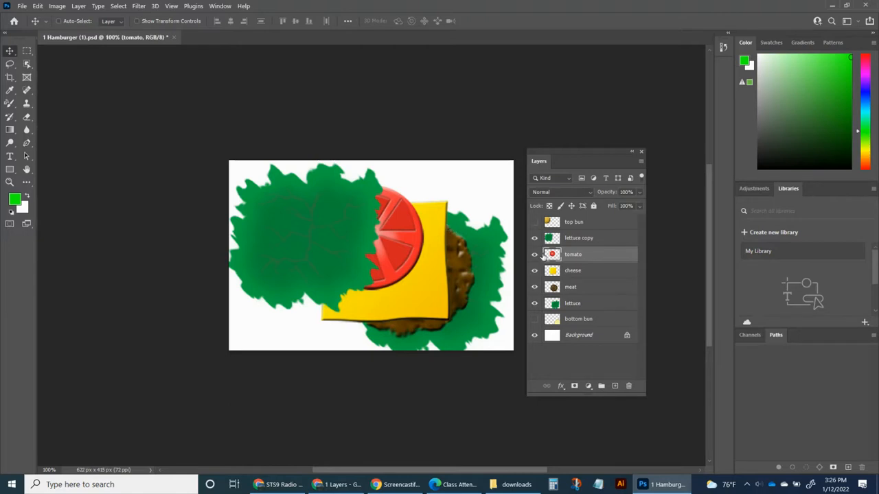
click(534, 254)
click(534, 254)
- Lower the tomato layer's opacity to 42% and shift it slightly right over the cheese
click(639, 193)
click(614, 206)
drag(408, 235, 438, 225)
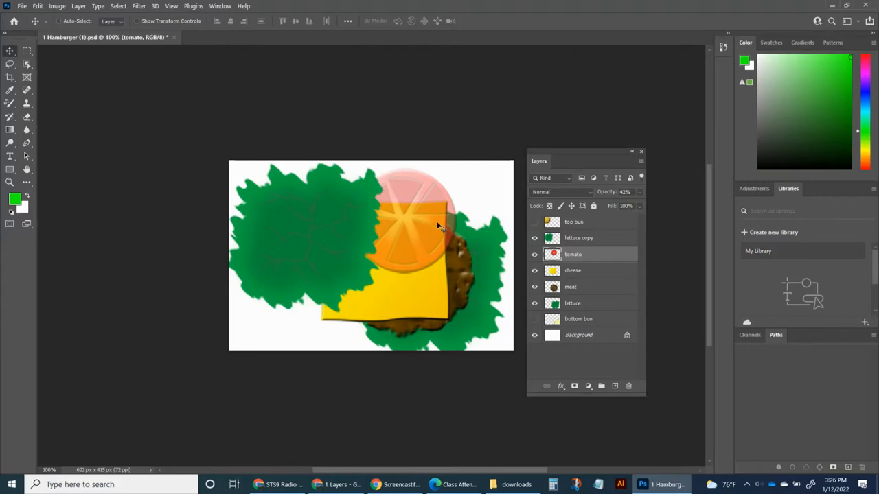
drag(422, 232, 416, 258)
- Raise the tomato layer's opacity to 80%
click(638, 192)
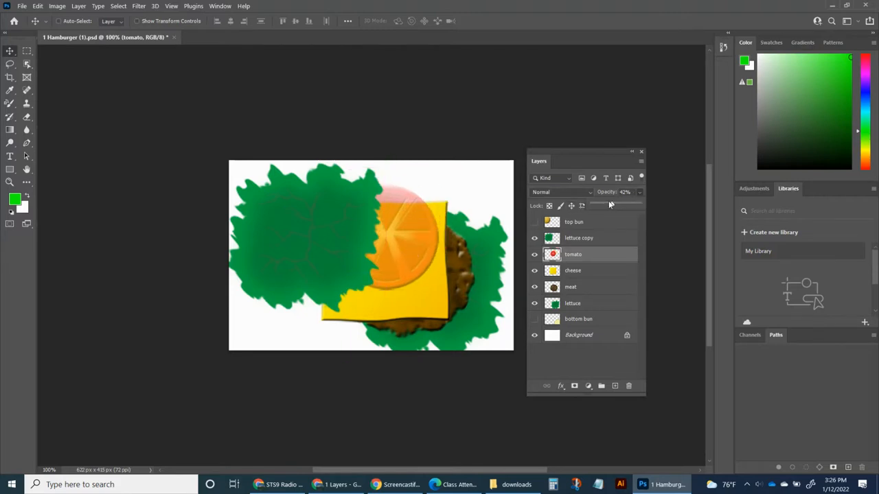
drag(614, 206, 631, 207)
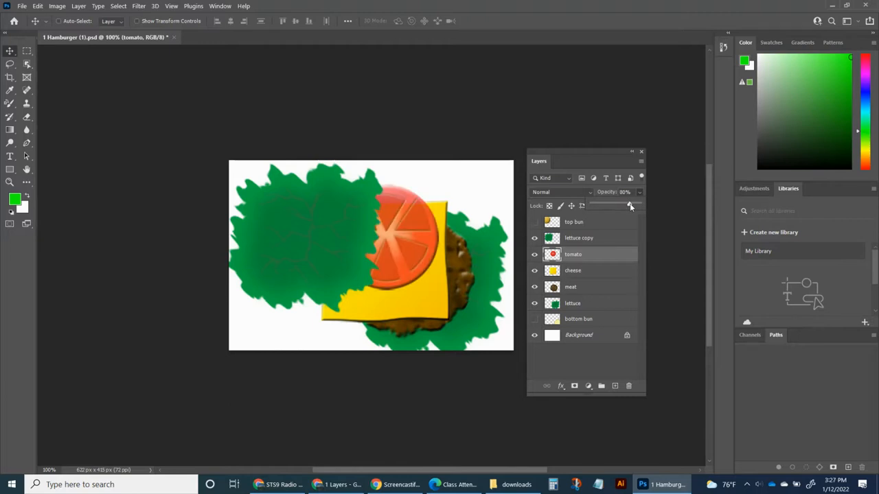
click(571, 260)
- Set the tomato layer's blend mode to Difference
click(558, 192)
click(581, 192)
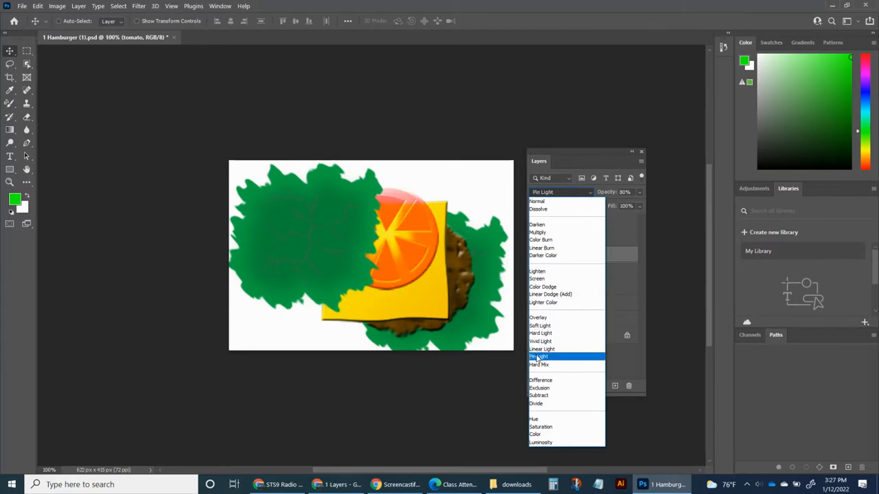
click(537, 381)
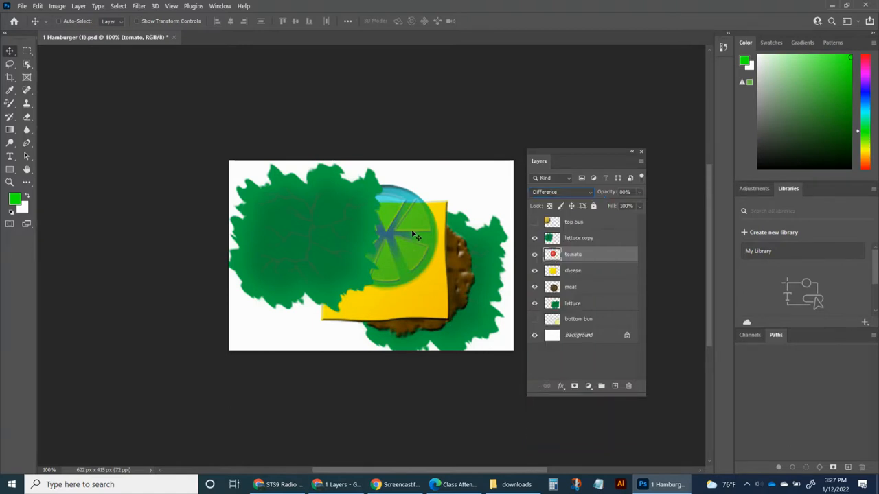
- Shift the tomato layer right until it overlaps the cheese's right edge, and move the Layers panel slightly down and left beside the canvas
drag(415, 237, 434, 237)
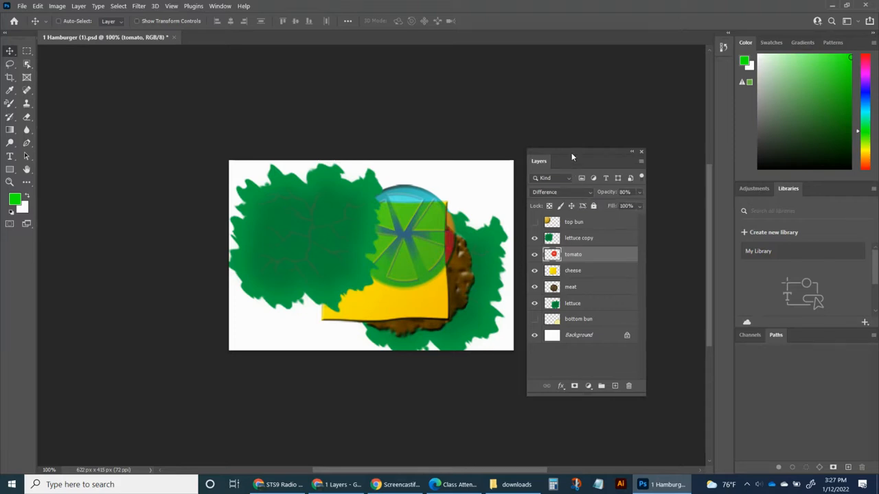
drag(571, 153, 567, 160)
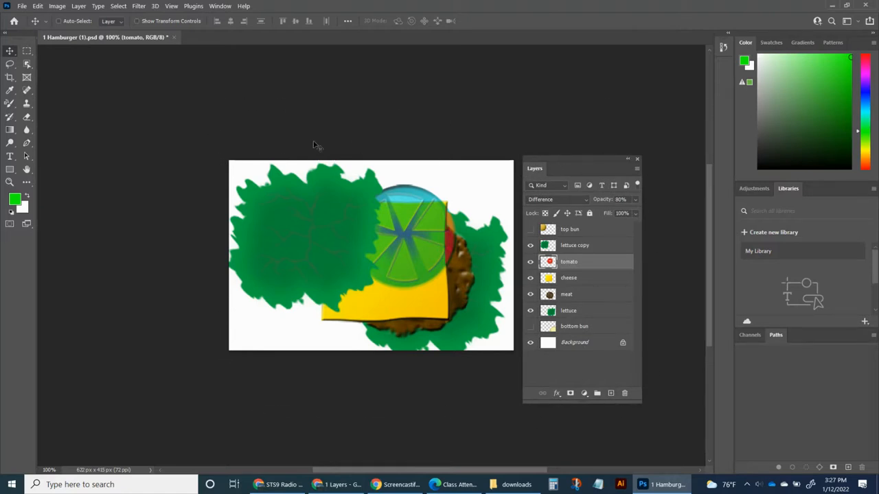
- Switch to Chrome and examine the Layers Intro page's first screenshot example and its required file name
click(338, 484)
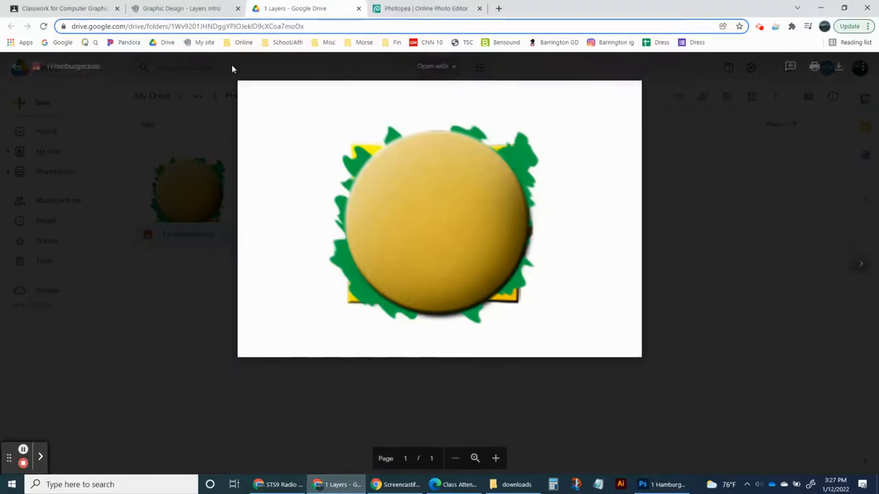
click(16, 66)
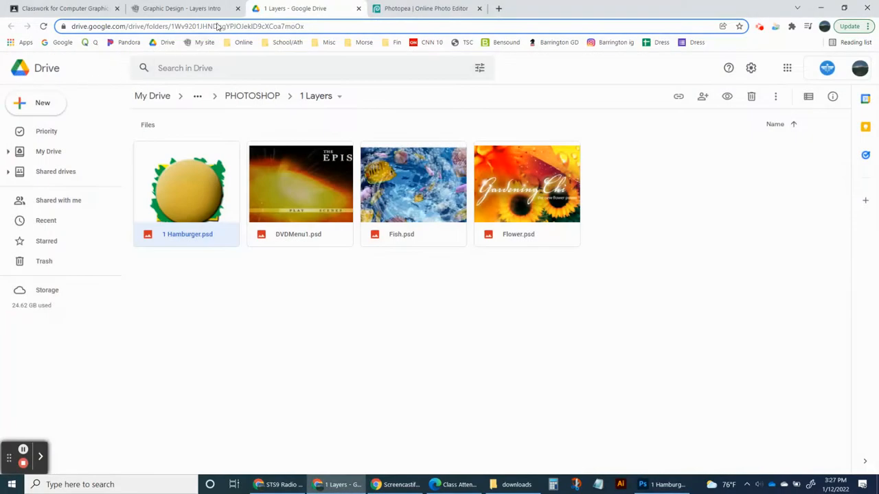
click(197, 10)
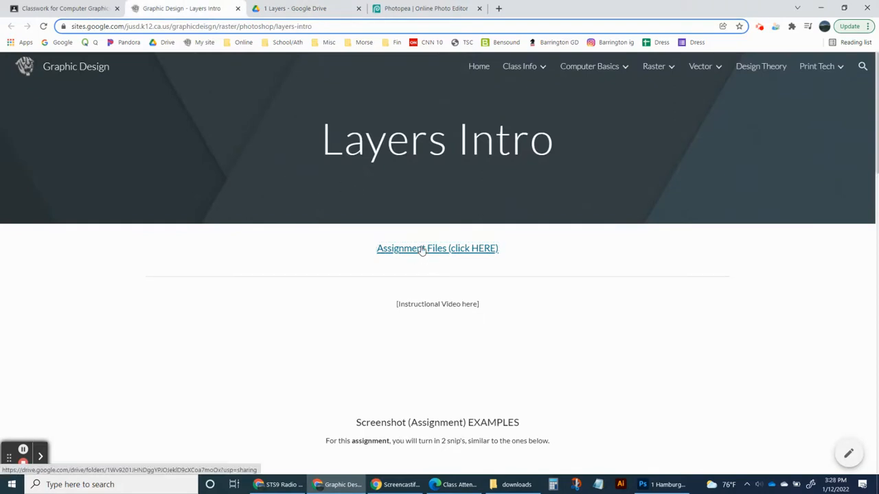
scroll(422, 251, down, 4)
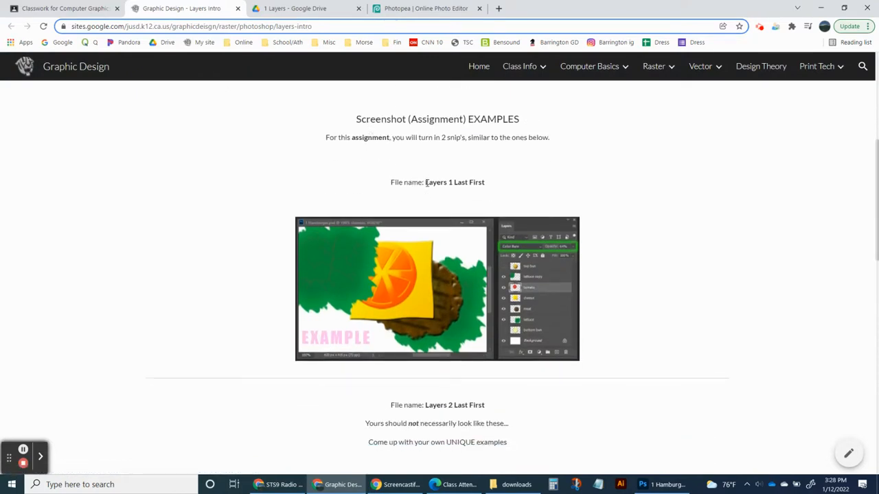
drag(426, 183, 486, 189)
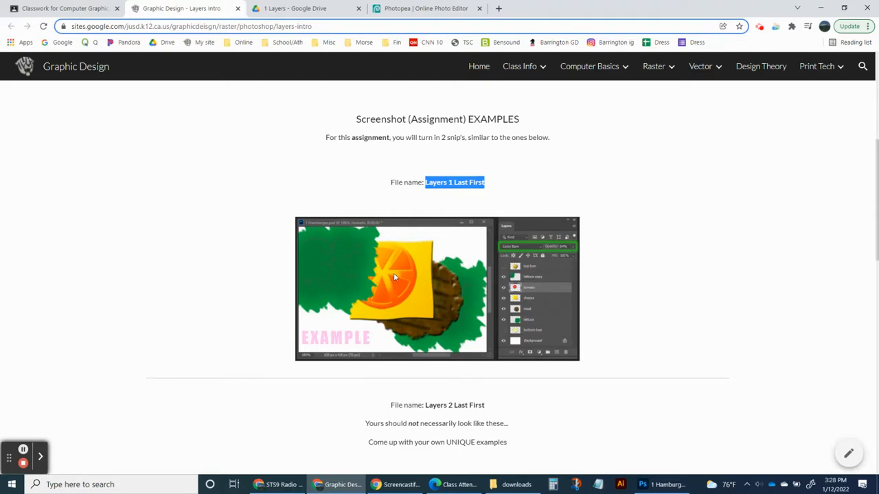
key(ctrl)
- Switch to Photopea in full screen and open the 1 Hamburger PSD from the downloads folder
click(414, 10)
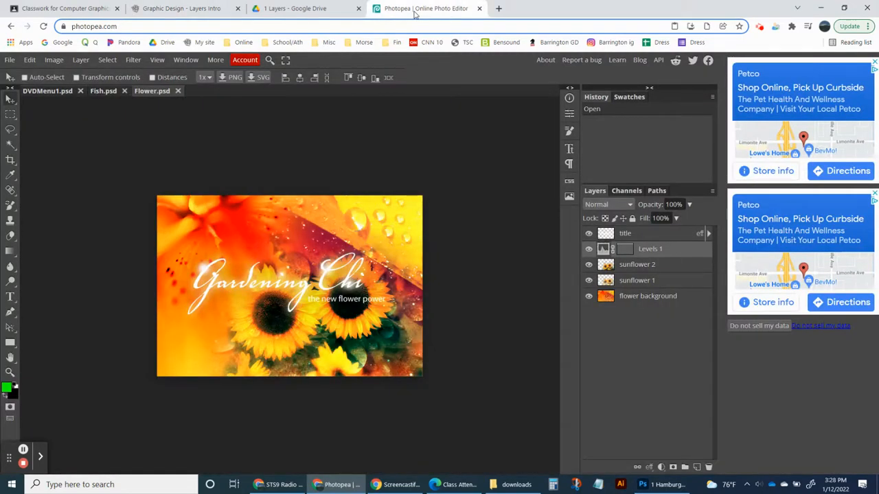
key(F11)
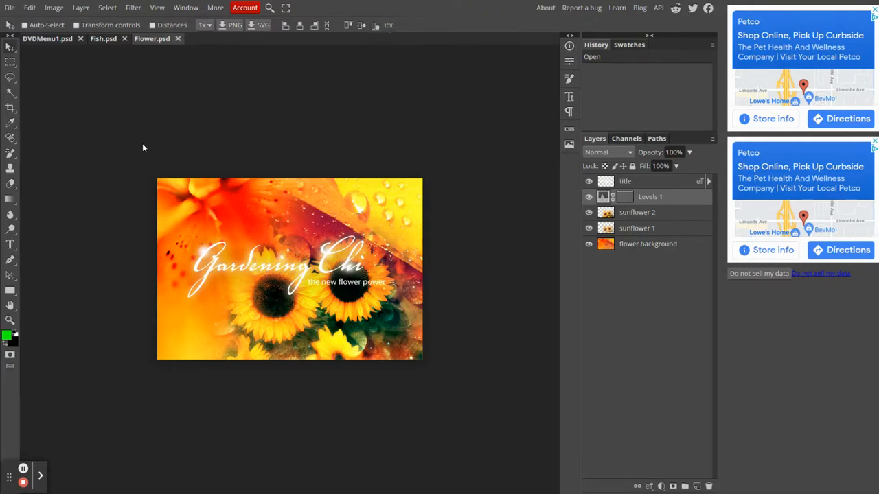
click(9, 8)
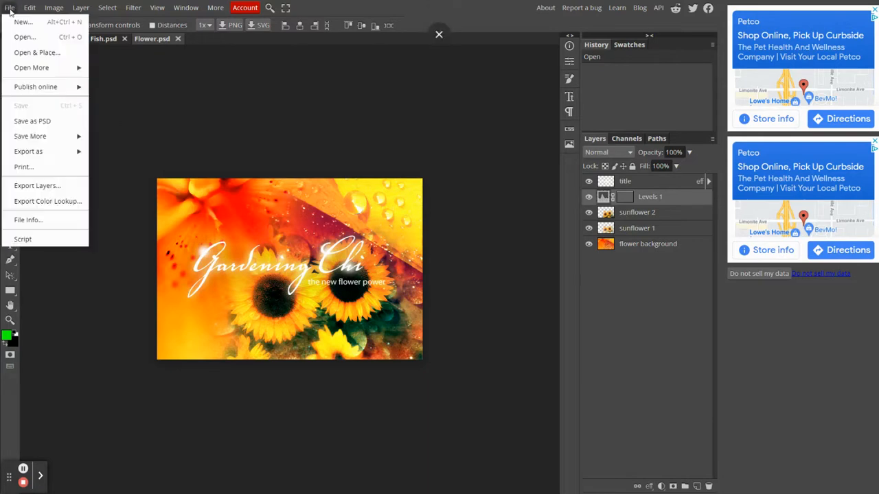
click(21, 36)
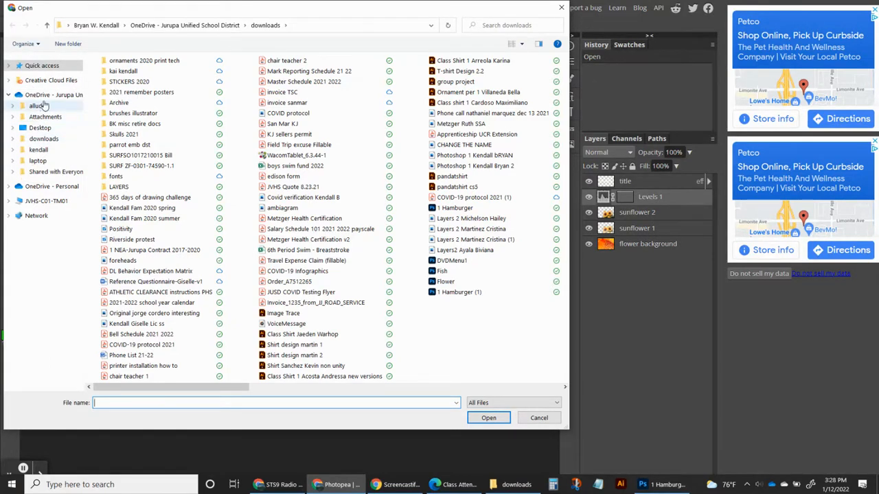
click(43, 139)
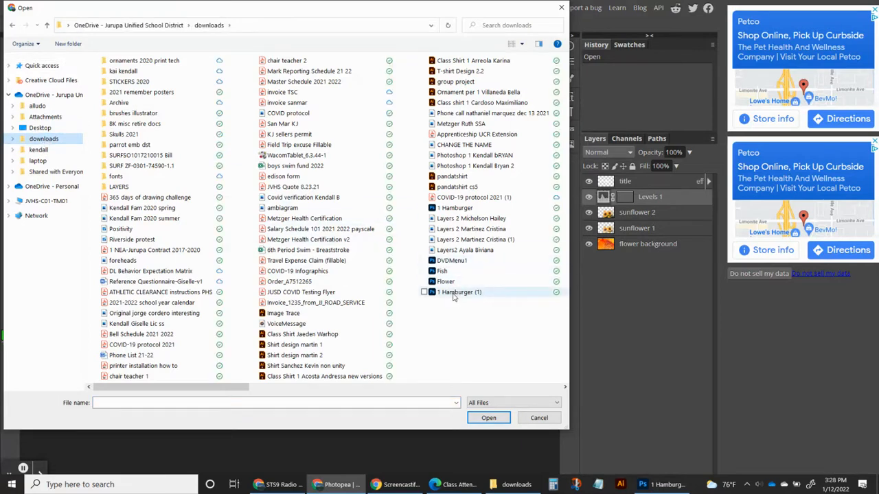
click(449, 208)
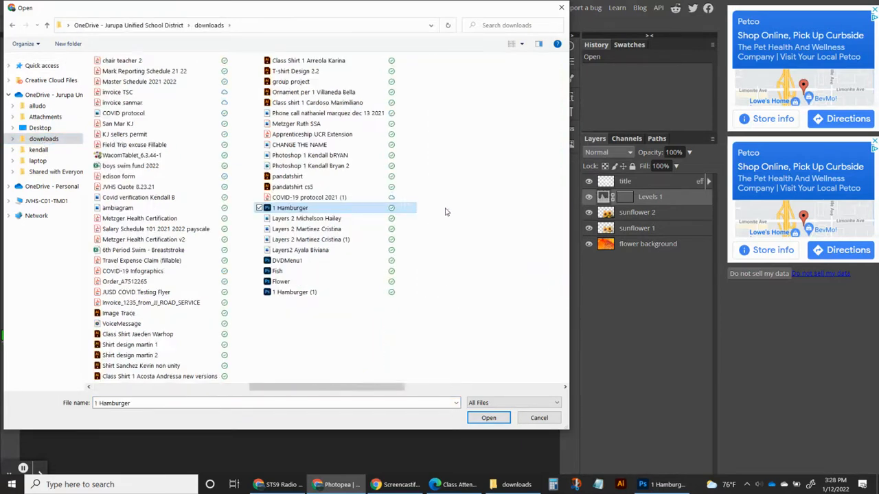
click(489, 418)
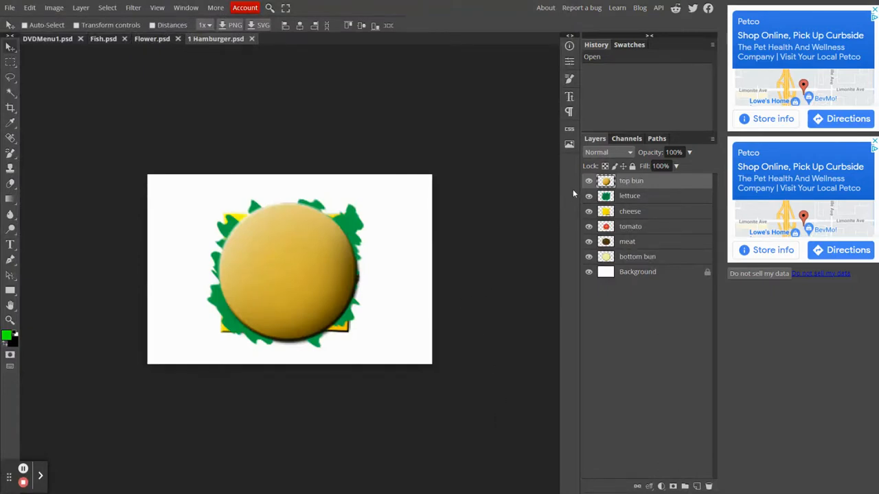
- Move the tomato layer right and slightly down so it sticks out past the burger, and hide the top bun layer
click(25, 24)
click(25, 25)
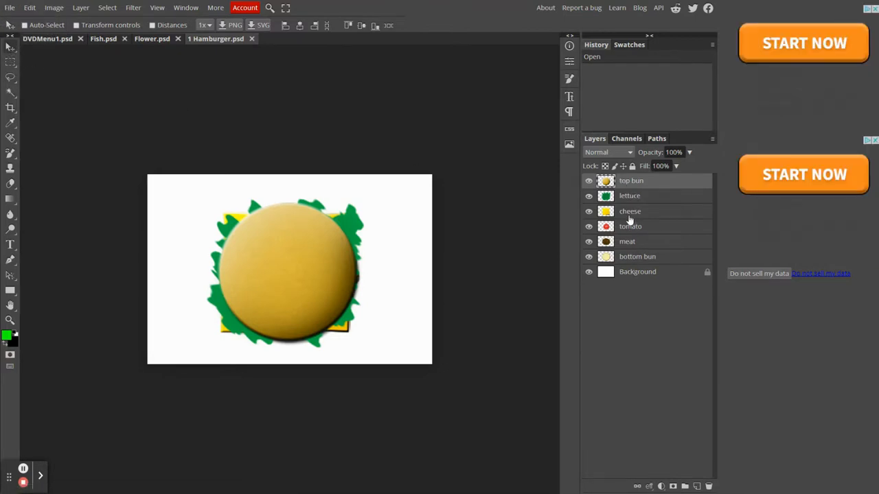
click(630, 227)
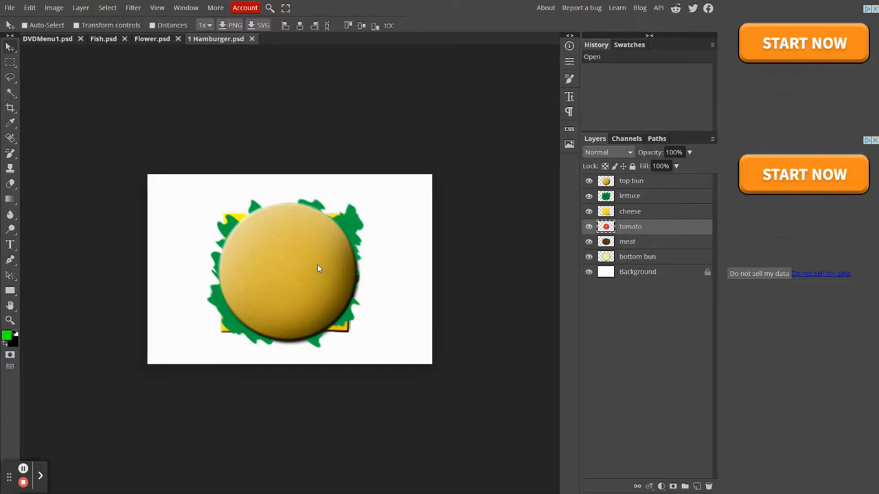
drag(318, 269, 389, 291)
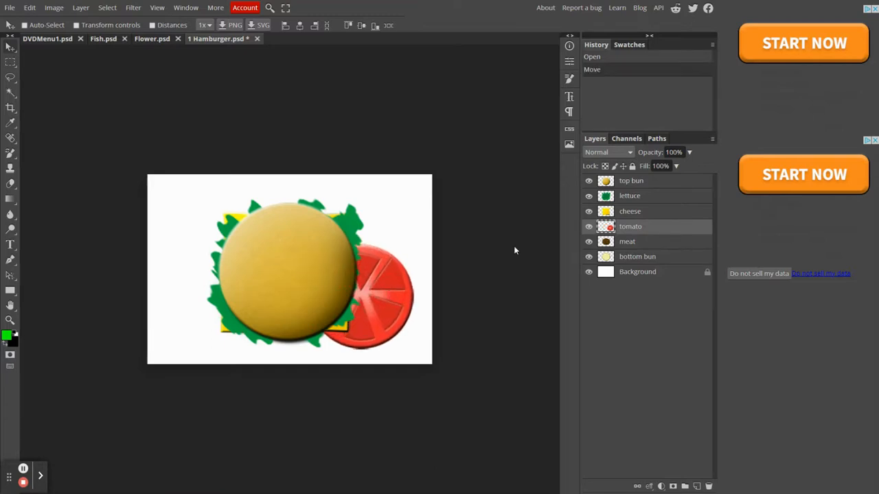
key(ctrl)
key(ctrl)
key(ctrl)
click(589, 182)
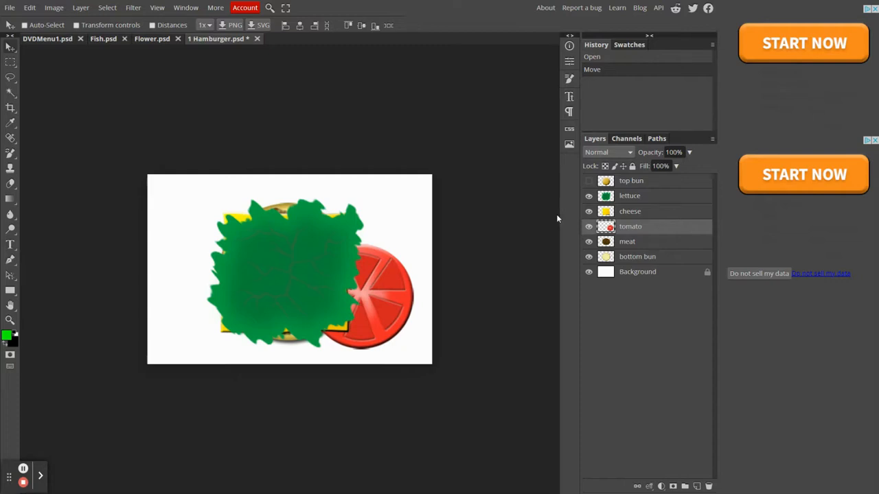
- Leave full screen and examine the Layers Intro page's second screenshot example and its required file name
key(F11)
click(206, 9)
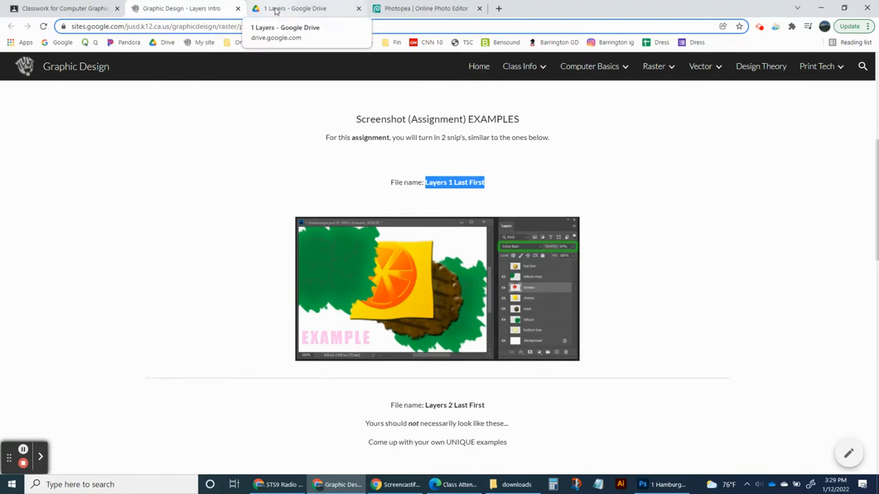
scroll(323, 268, down, 2)
scroll(324, 269, up, 2)
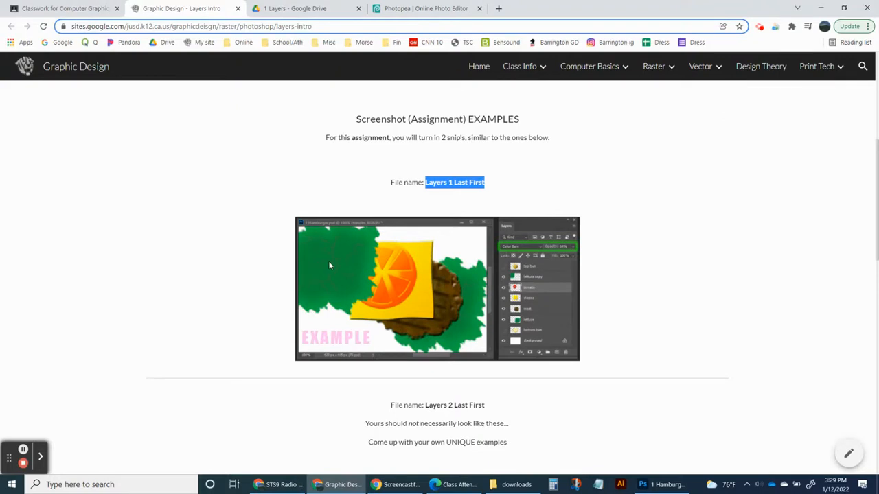
scroll(244, 264, down, 4)
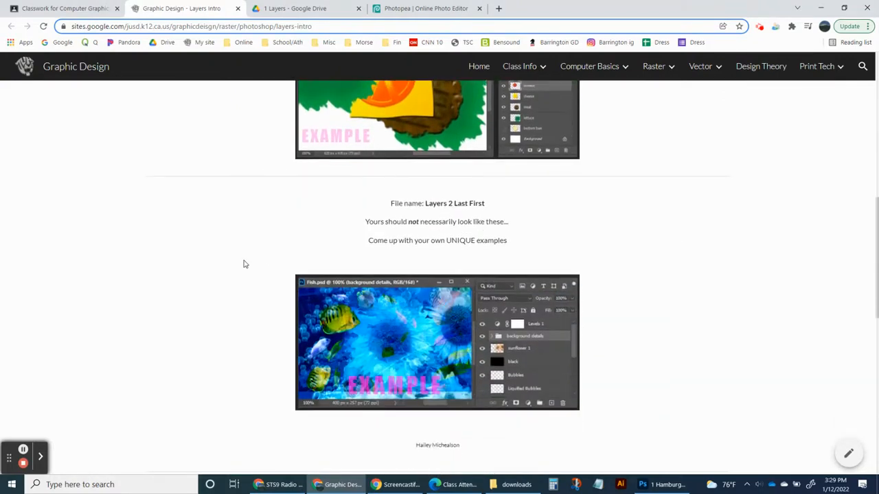
click(40, 457)
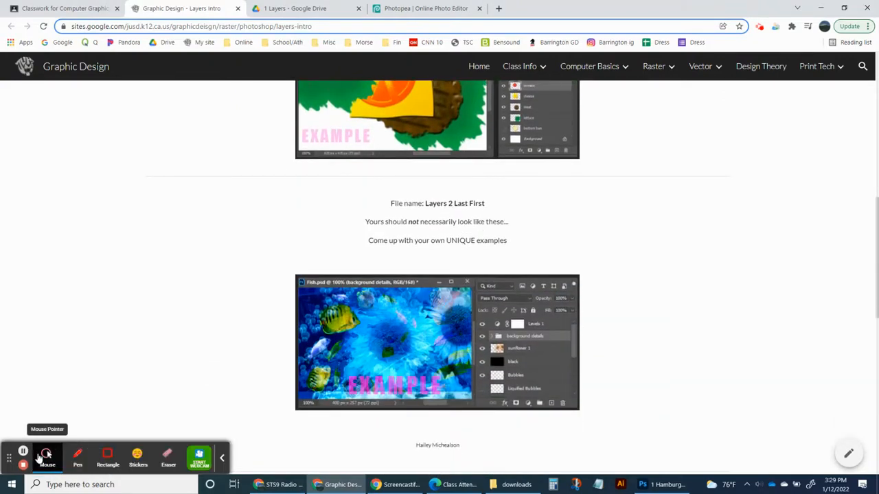
click(204, 297)
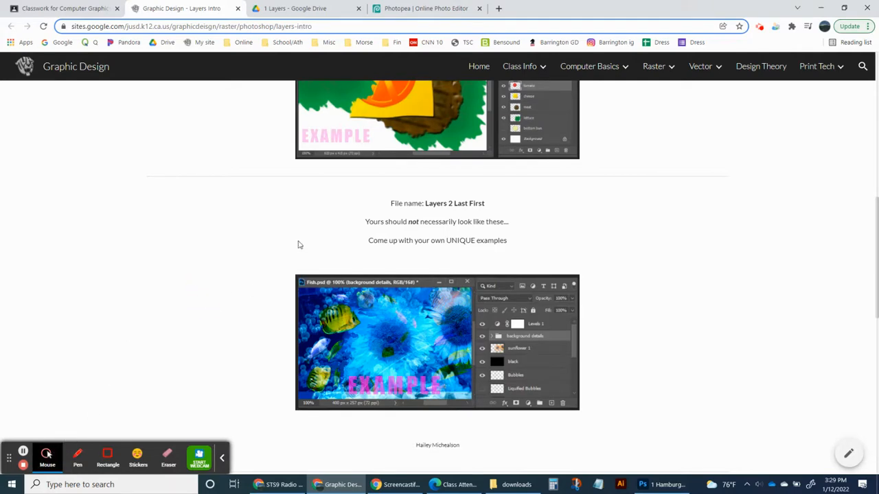
- Switch to the 1 Layers folder in Google Drive and select the DVDMenu1, Fish and Flower PSD files
click(283, 9)
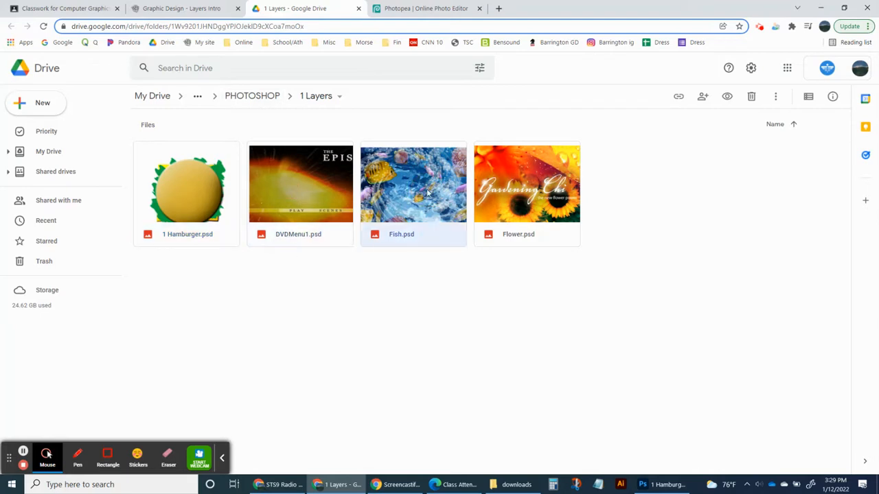
drag(562, 277, 267, 171)
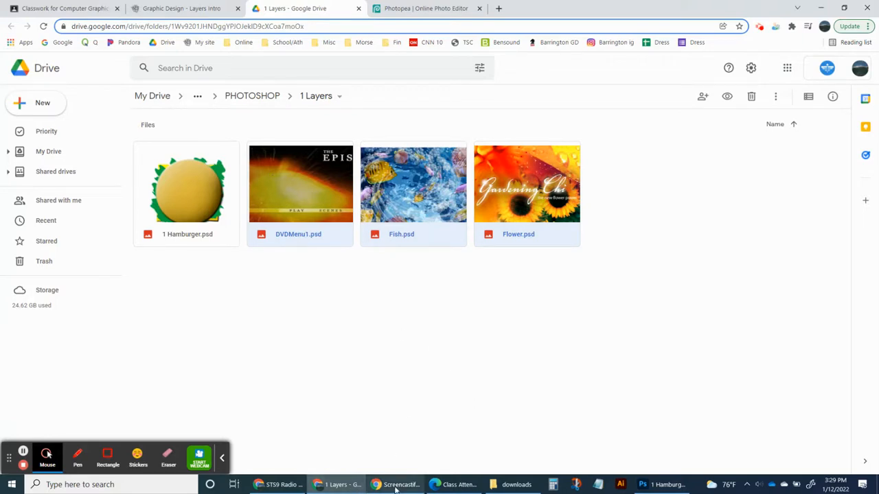
mouse_move(358, 490)
- Switch to Photopea, close 1 Hamburger.psd without saving, and look through the remaining open documents
click(223, 443)
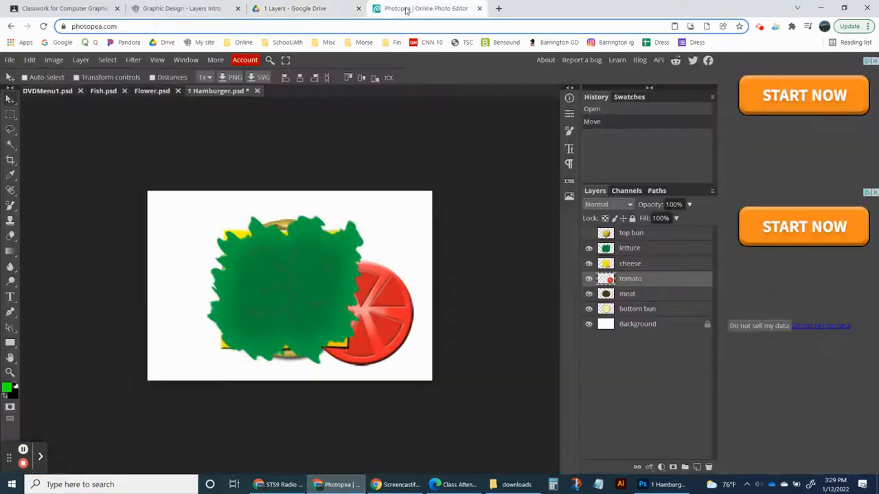
click(257, 91)
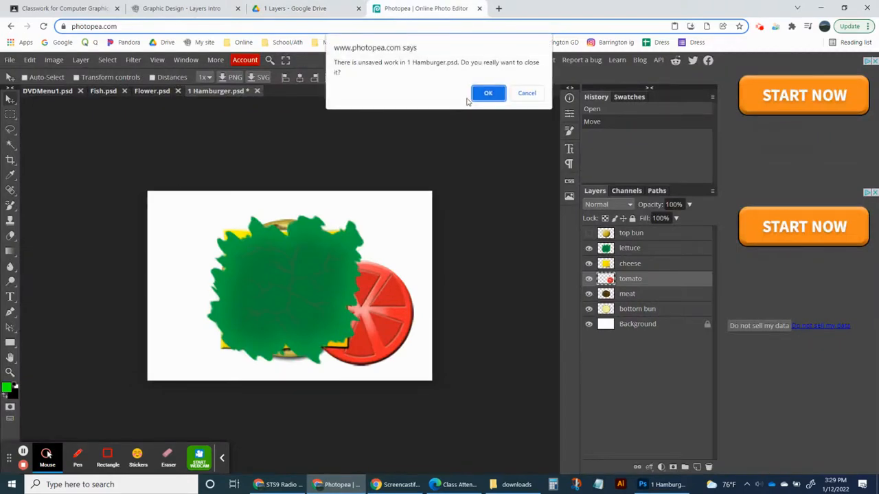
click(489, 94)
click(48, 92)
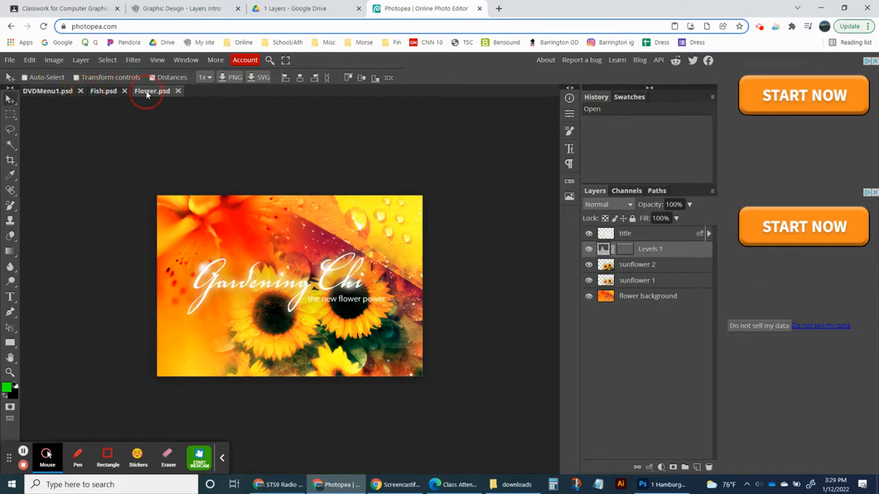
- Switch to Photoshop, close the hamburger document, and open the DVDMenu1, Fish and Flower PSDs from the downloads folder
click(663, 484)
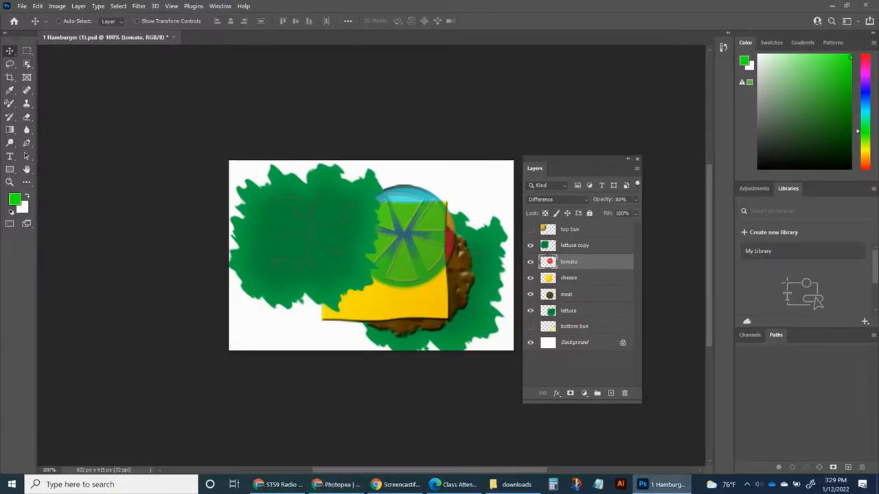
click(14, 21)
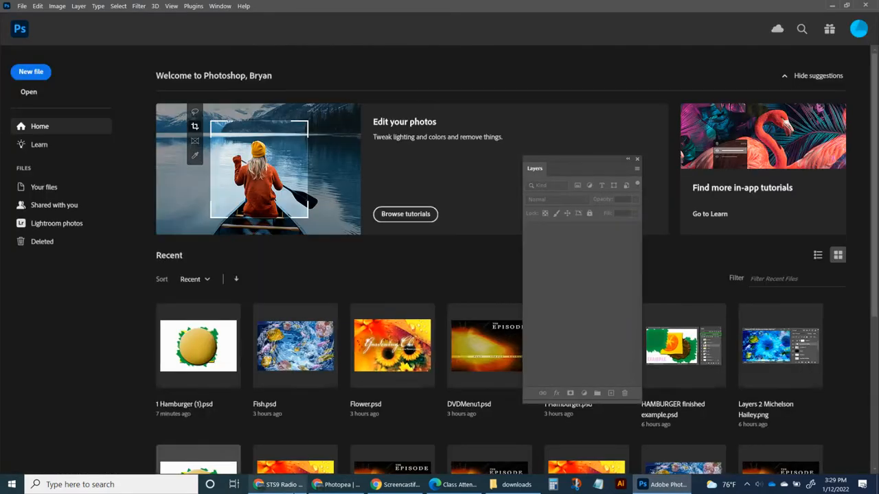
click(516, 485)
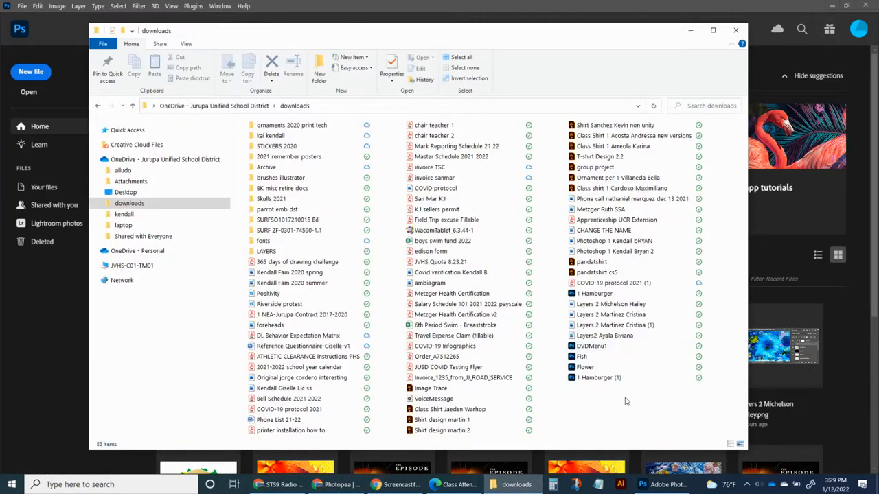
click(569, 370)
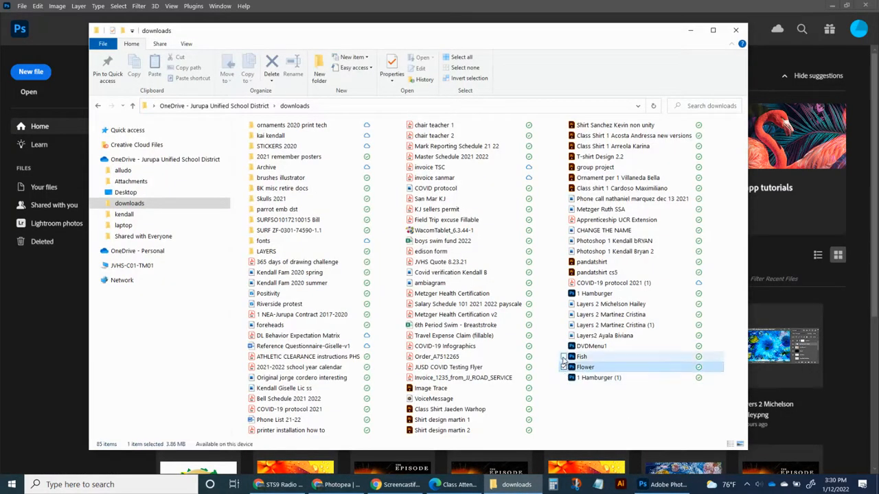
click(564, 347)
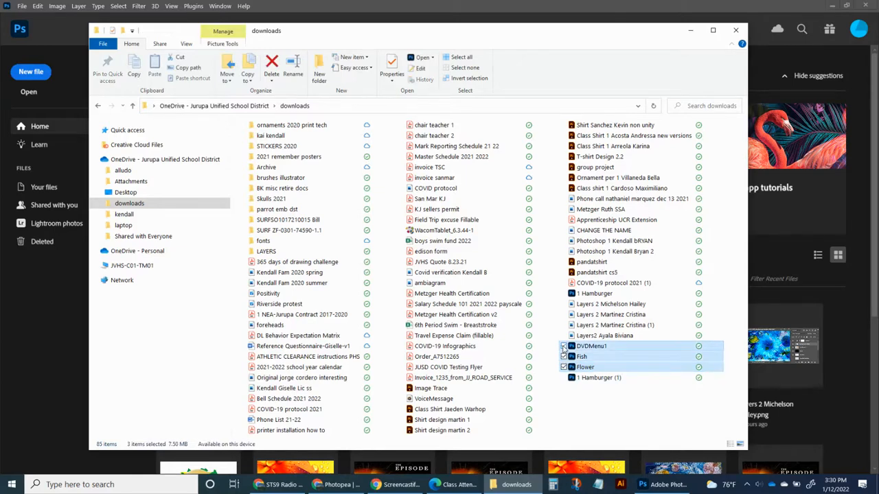
key(Return)
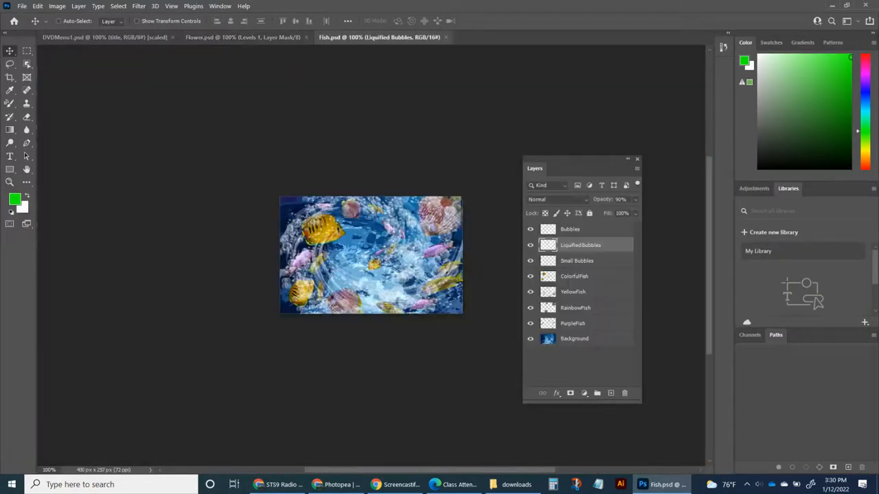
- Float the Fish, Flower and DVDMenu1 documents in separate windows and slightly enlarge each window around its image
click(258, 37)
click(144, 37)
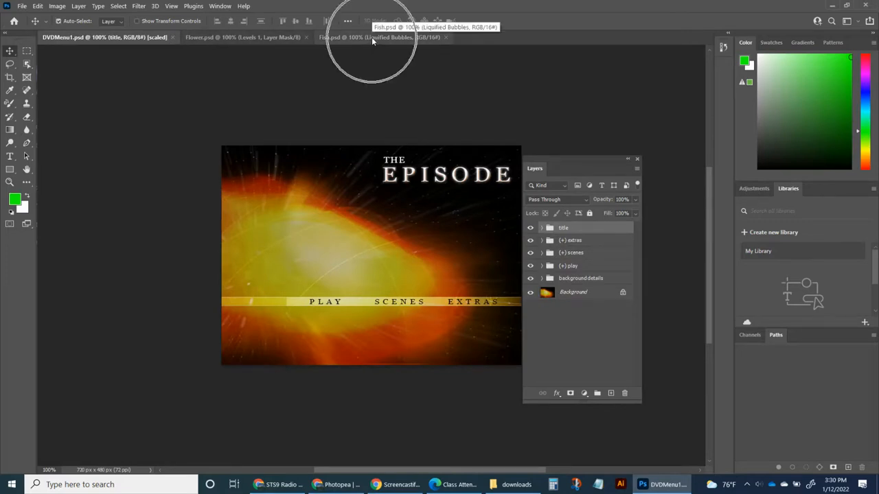
drag(372, 38, 373, 67)
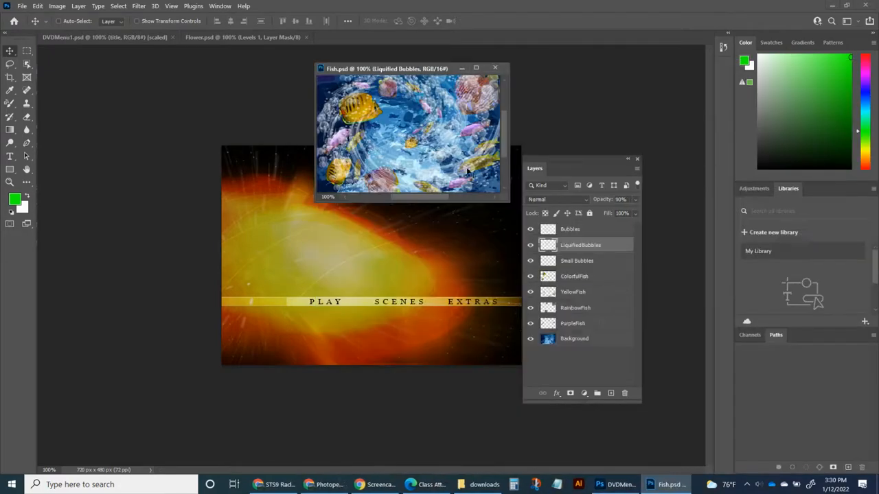
drag(504, 201, 515, 213)
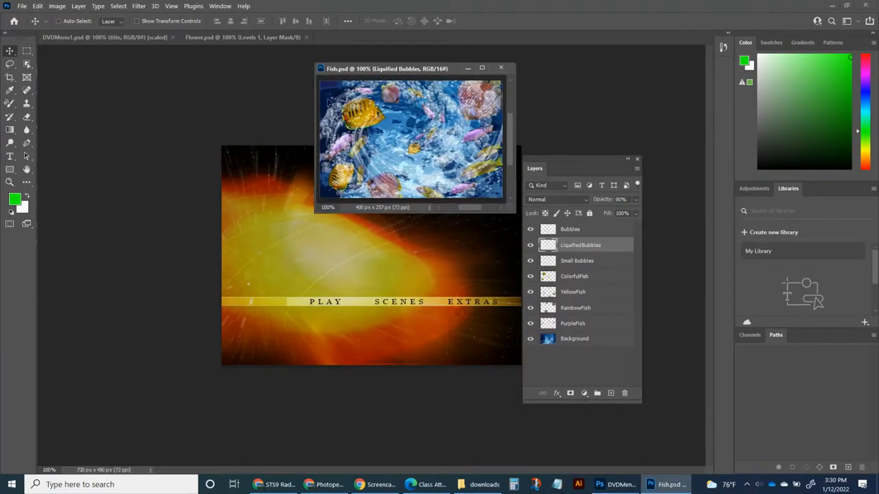
click(233, 39)
drag(233, 40, 234, 68)
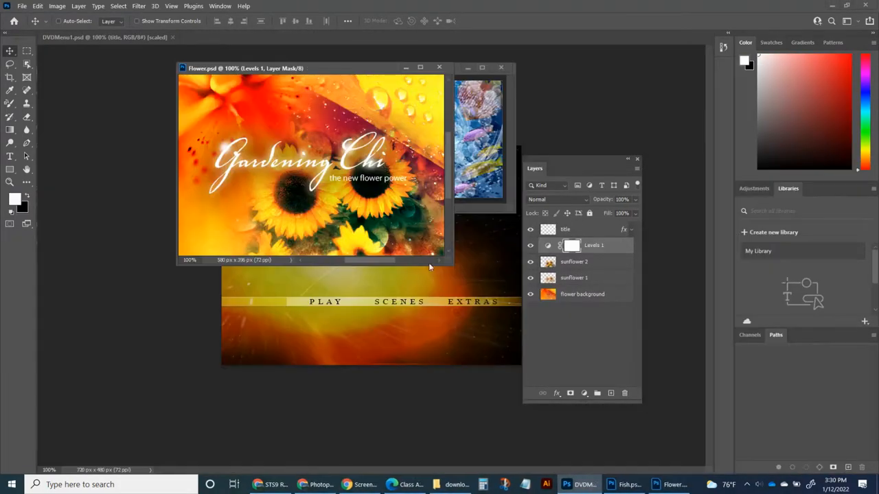
drag(452, 266, 472, 278)
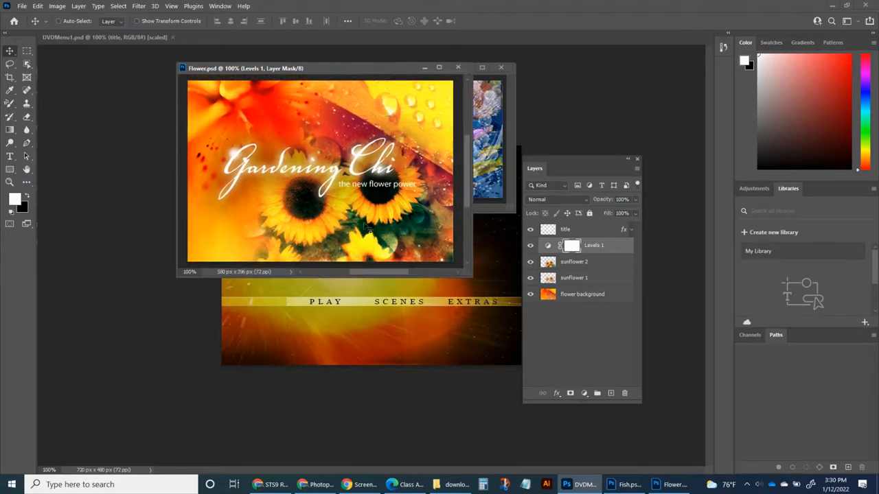
click(114, 39)
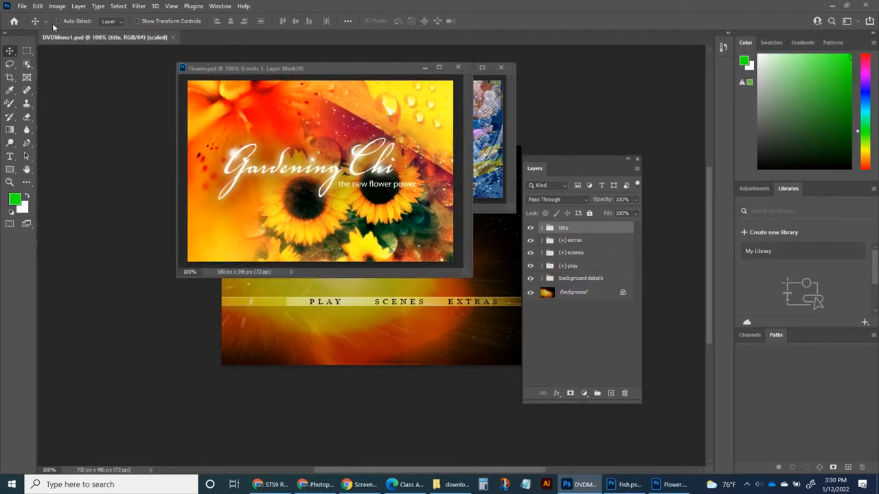
drag(72, 38, 84, 70)
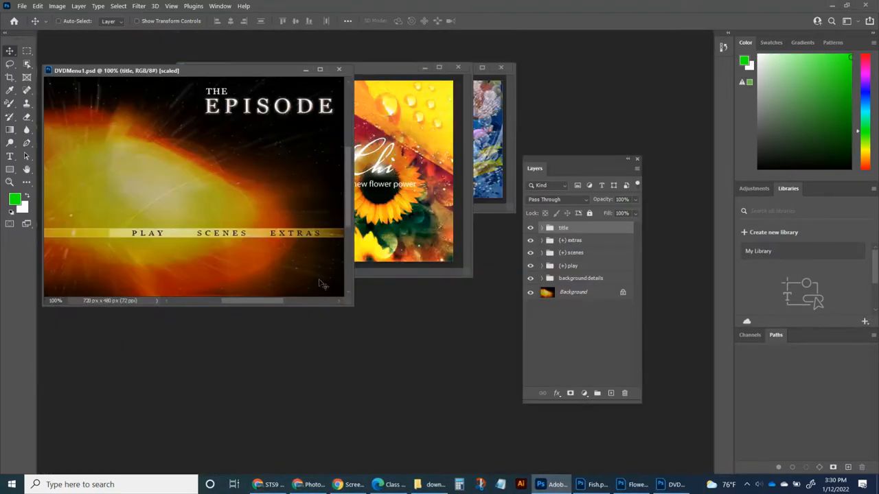
drag(353, 306, 364, 313)
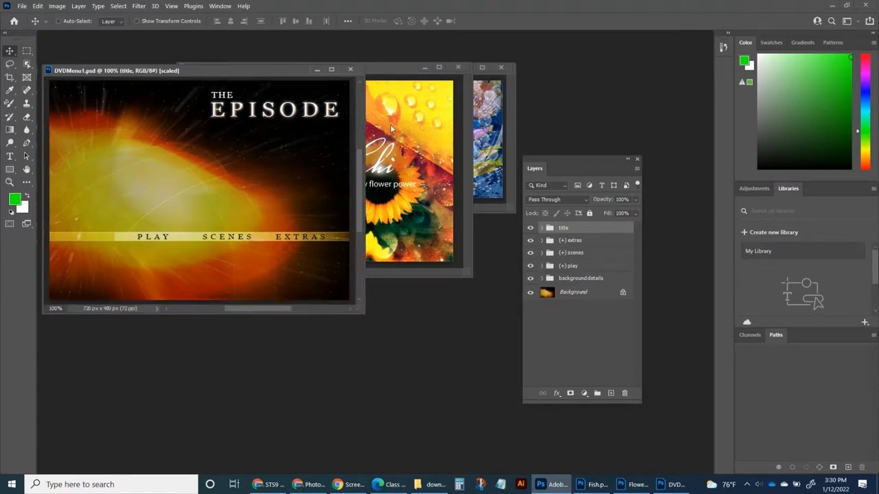
- Arrange the three floating document windows and the Layers panel so that all three images are visible side by side
drag(386, 77, 383, 267)
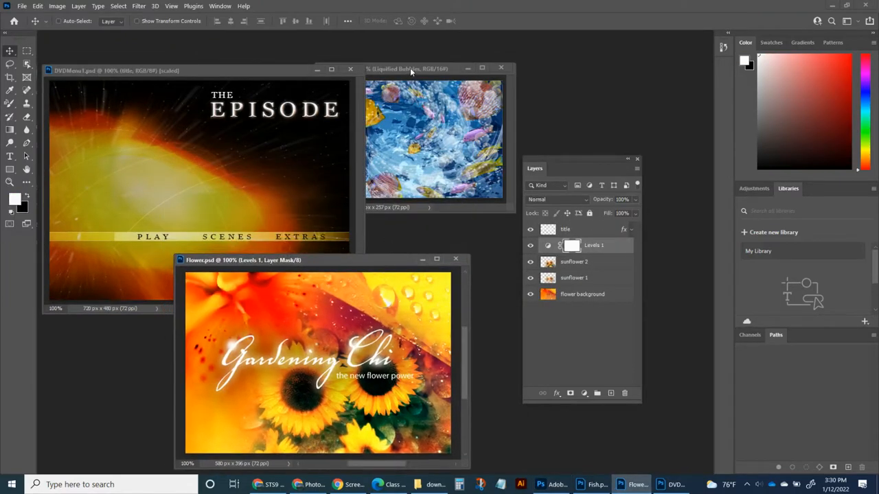
drag(410, 67, 487, 50)
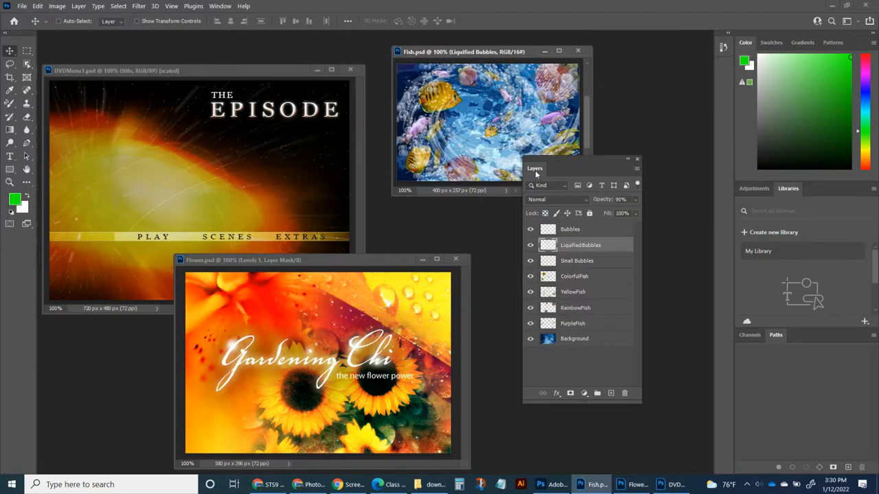
drag(536, 173, 569, 204)
drag(218, 71, 221, 52)
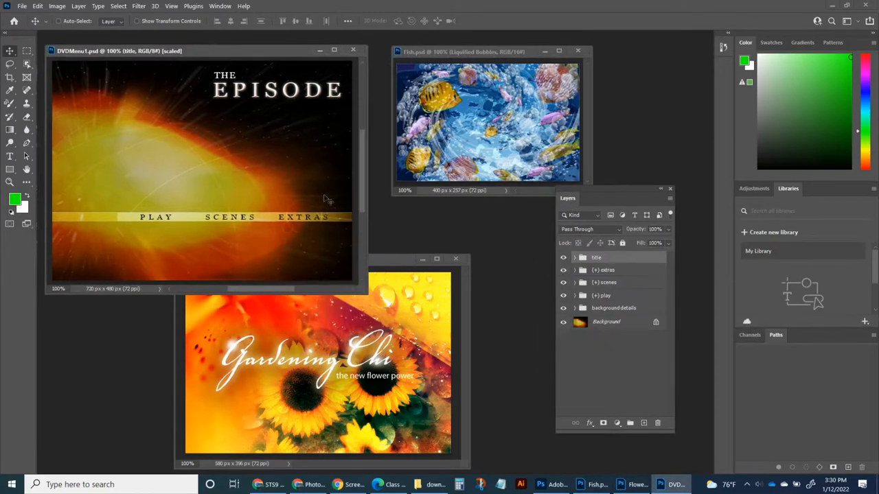
drag(394, 261, 428, 245)
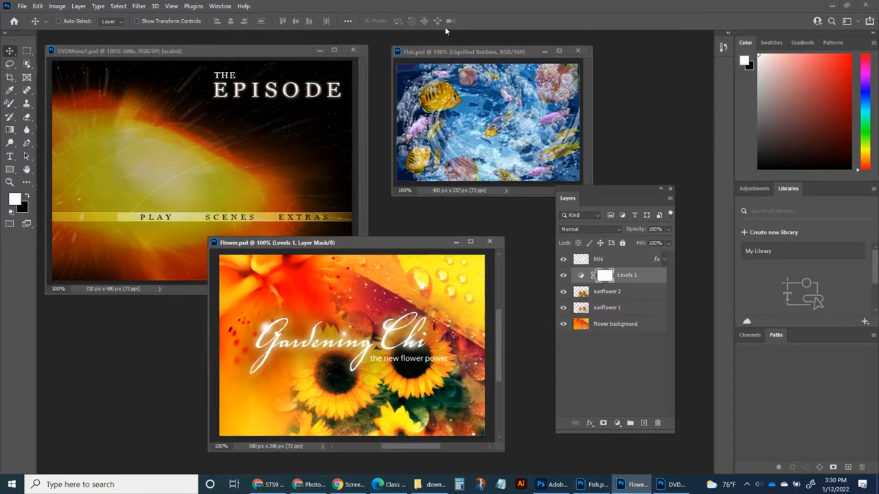
drag(447, 53, 430, 57)
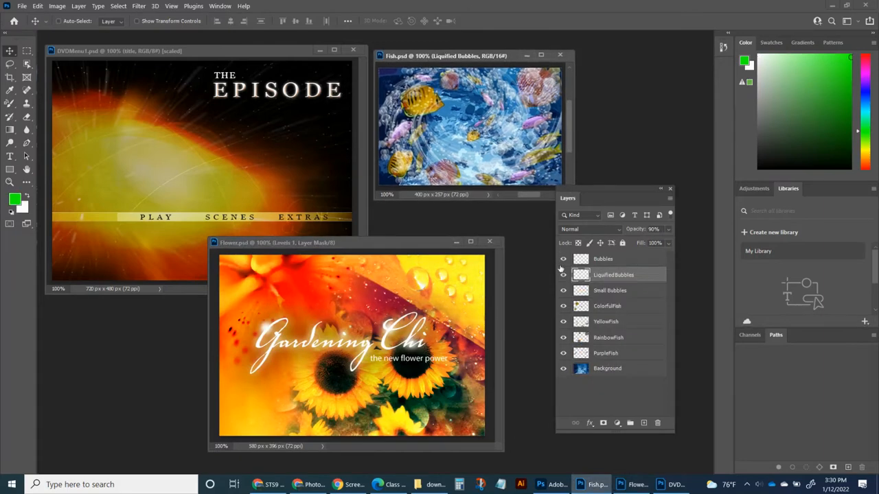
- Hide every Fish layer above the Background and move the Layers panel slightly right, clear of the image windows
drag(564, 259, 563, 373)
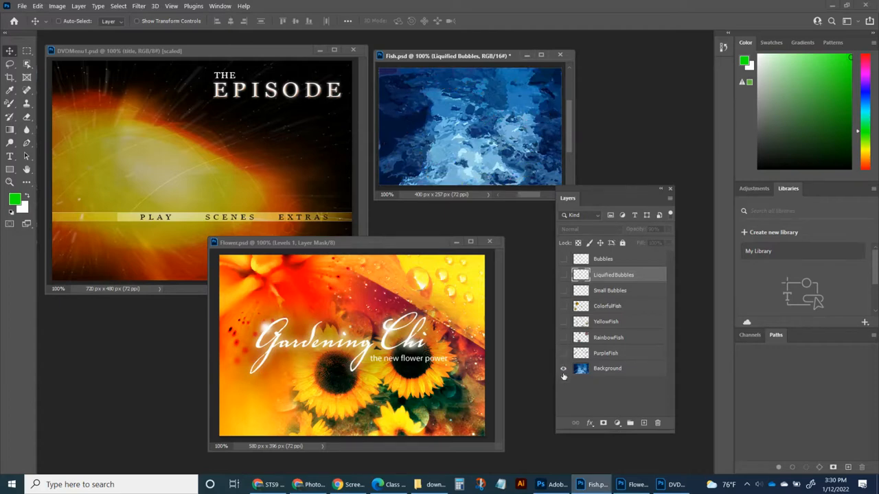
drag(599, 186, 620, 182)
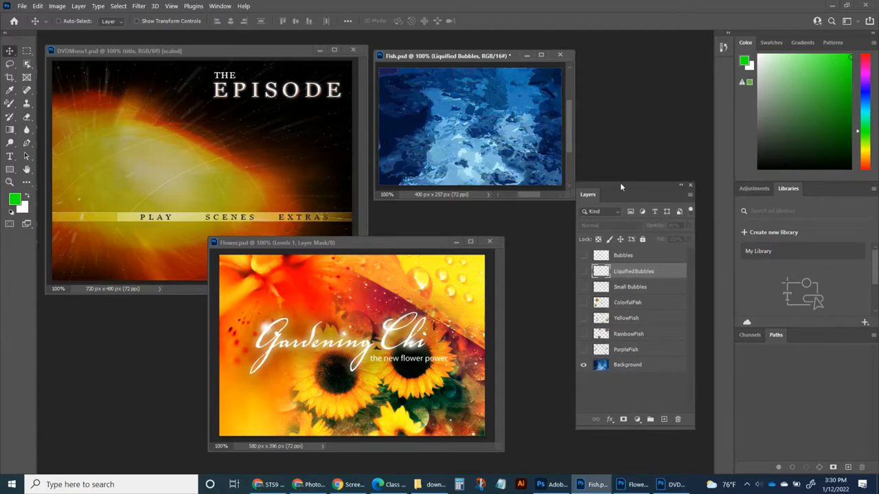
- Preview the Fish document's PurpleFish and RainbowFish layers in turn, leaving only YellowFish shown above the Background
click(584, 350)
click(584, 349)
click(584, 334)
click(583, 334)
click(584, 318)
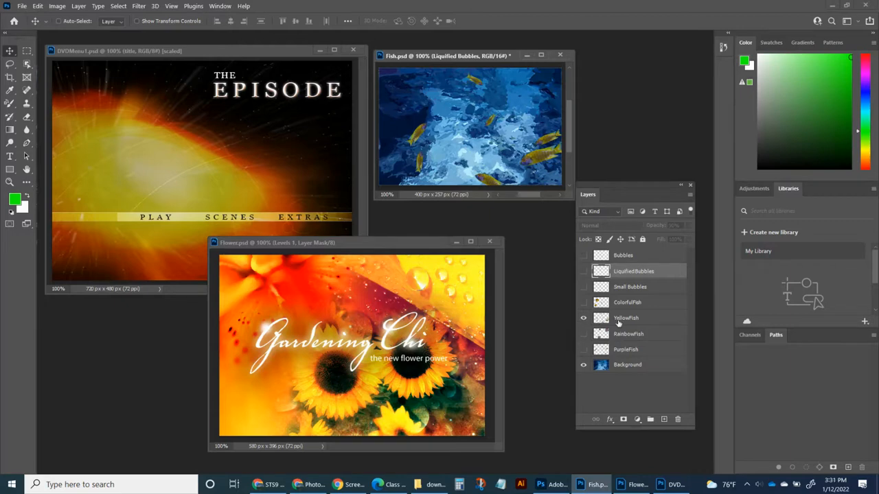
- Copy the YellowFish layer from Fish into DVDMenu1 and shift the fish left over the yellow glow
click(622, 320)
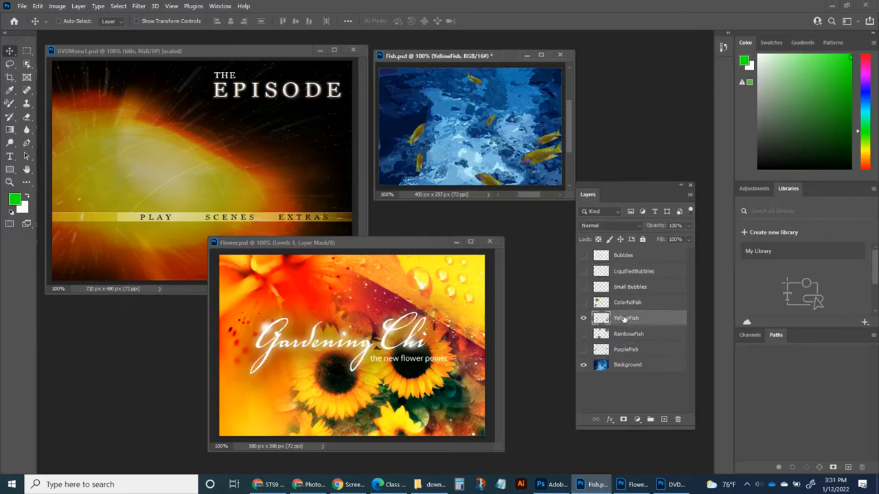
drag(624, 318, 220, 149)
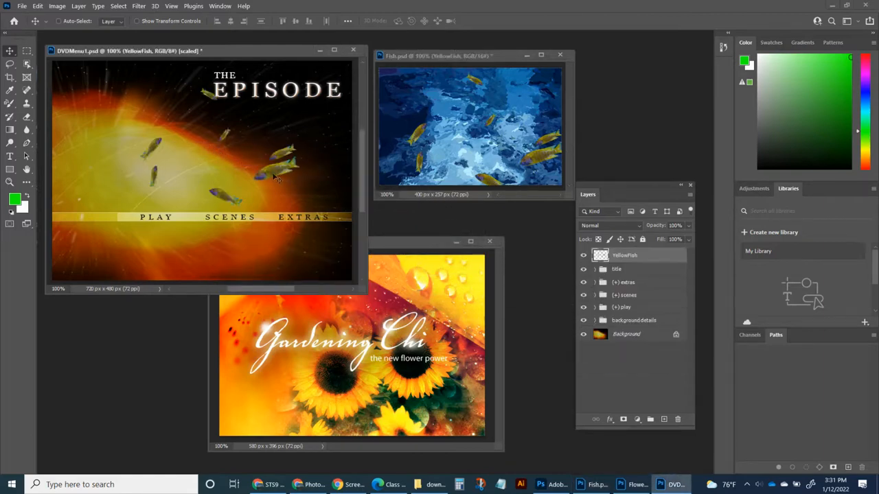
drag(279, 178, 201, 177)
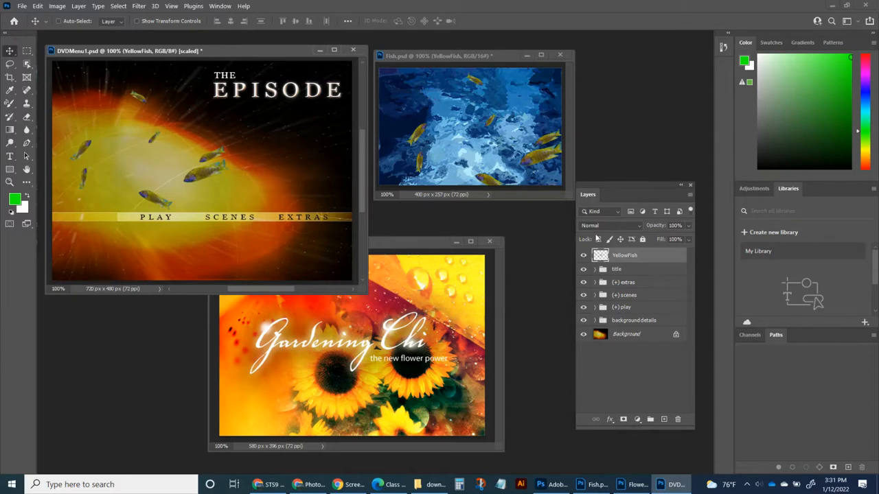
- In Fish, show ColorfulFish instead of YellowFish and copy the ColorfulFish layer into DVDMenu1 over the yellow glow
drag(493, 53, 500, 48)
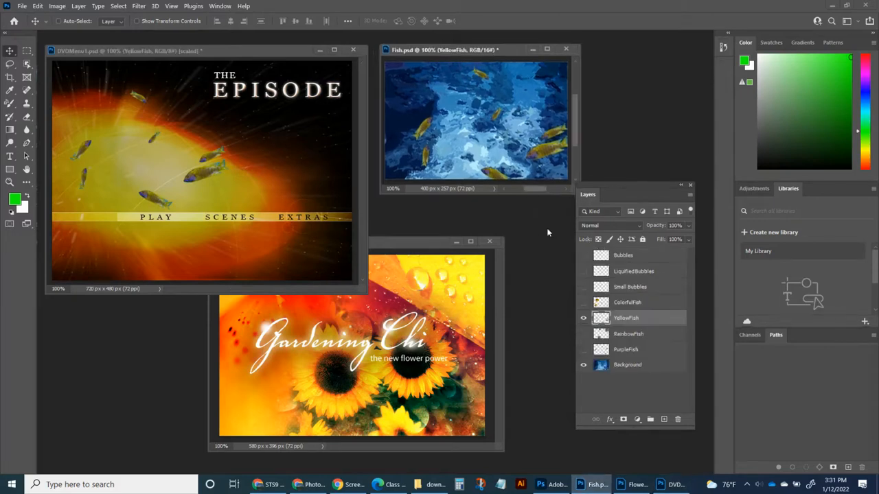
click(583, 318)
click(584, 302)
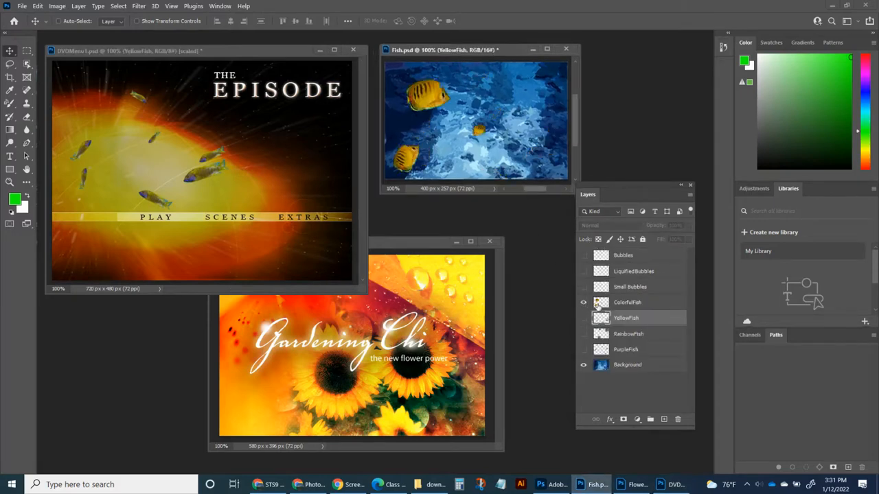
click(622, 306)
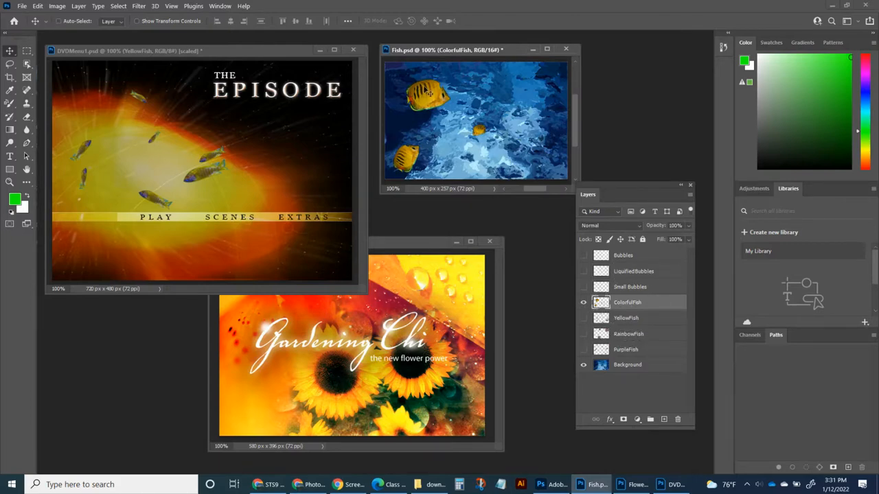
drag(433, 101, 156, 146)
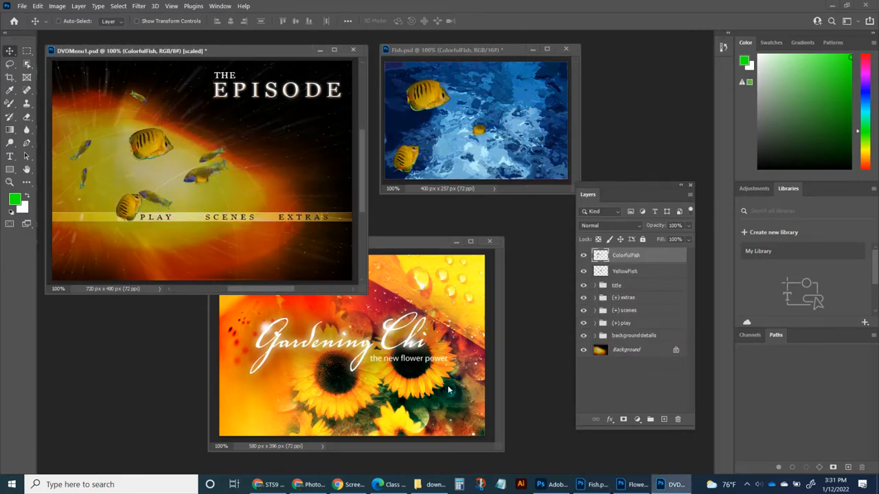
- Copy the linked sunflower 1 and sunflower 2 layers from Flower into the Fish document
click(349, 391)
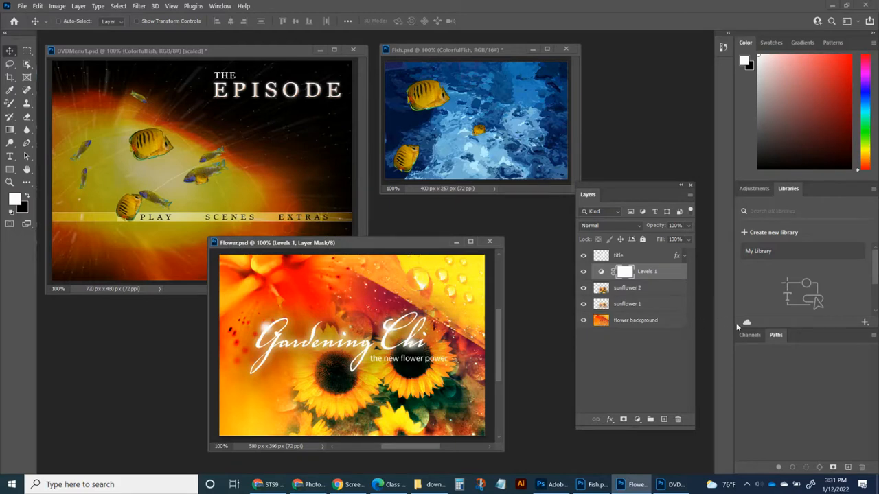
click(638, 289)
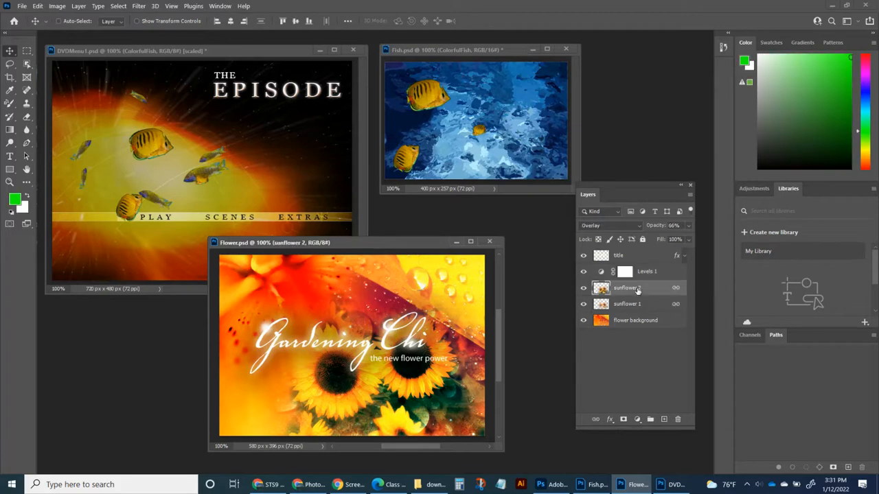
drag(483, 364, 504, 152)
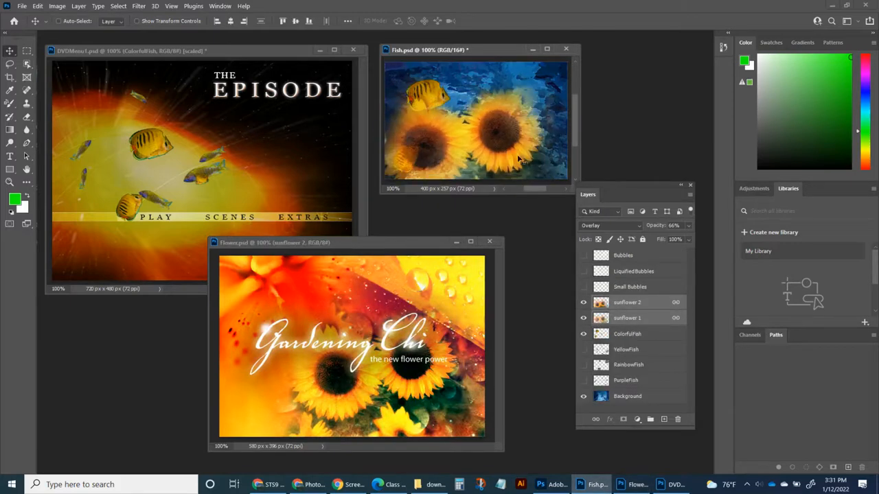
- Set the copied sunflower layers in Fish to 100% opacity and the Exclusion blend mode
click(687, 226)
drag(654, 239, 689, 239)
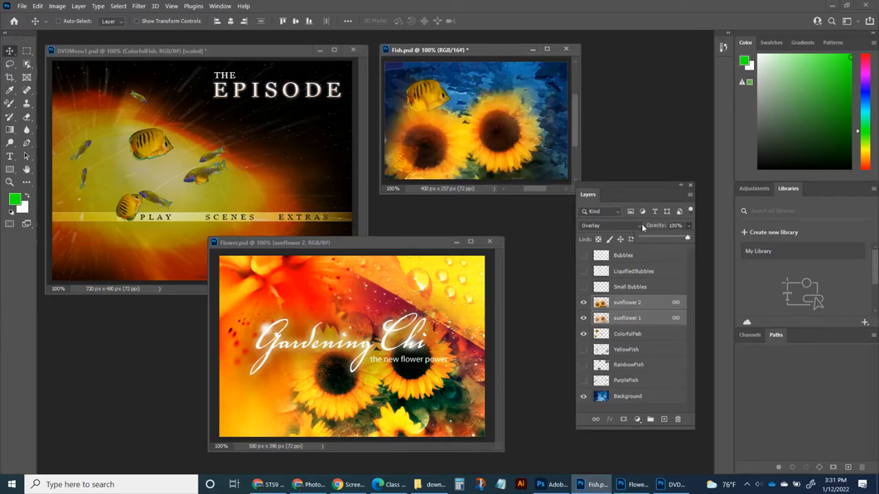
click(640, 226)
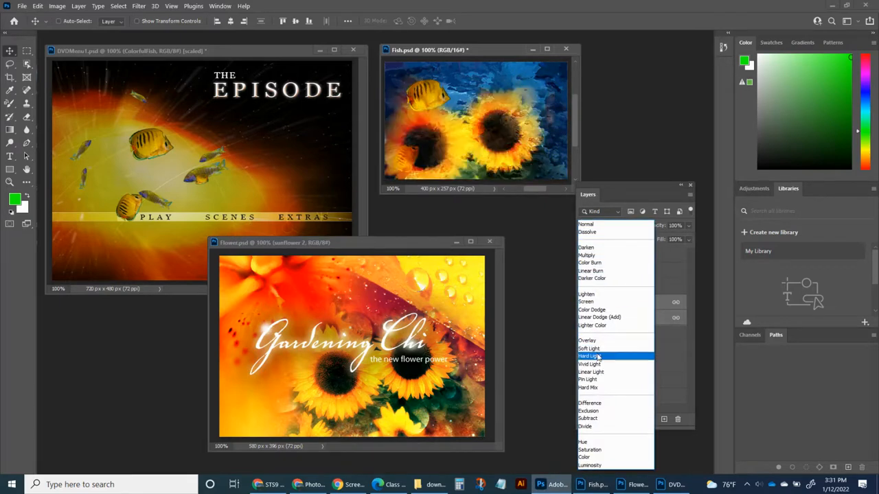
click(593, 411)
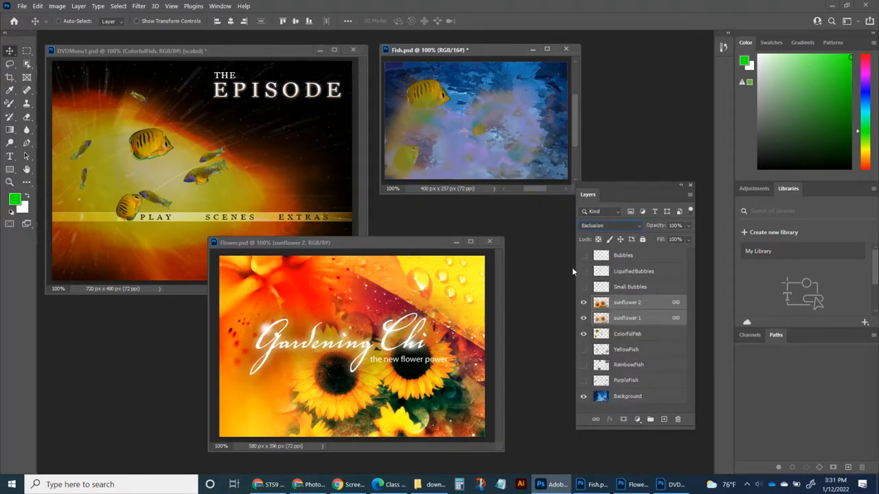
- Switch to Photopea in full screen and copy the ColorfulFish layer from Fish.psd into Flower.psd above the title text
click(309, 484)
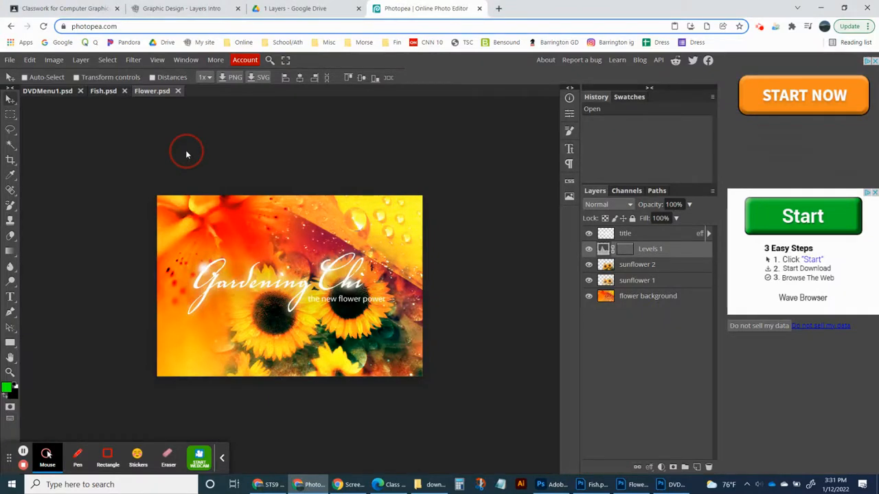
key(F11)
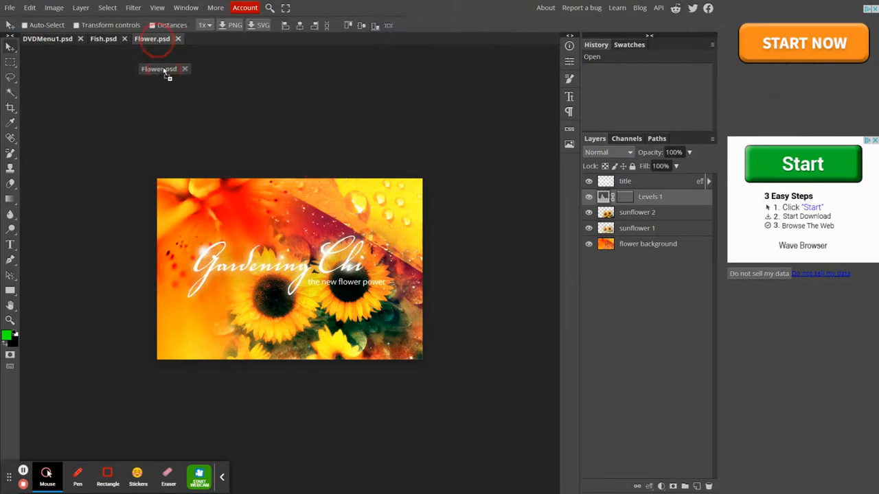
click(107, 40)
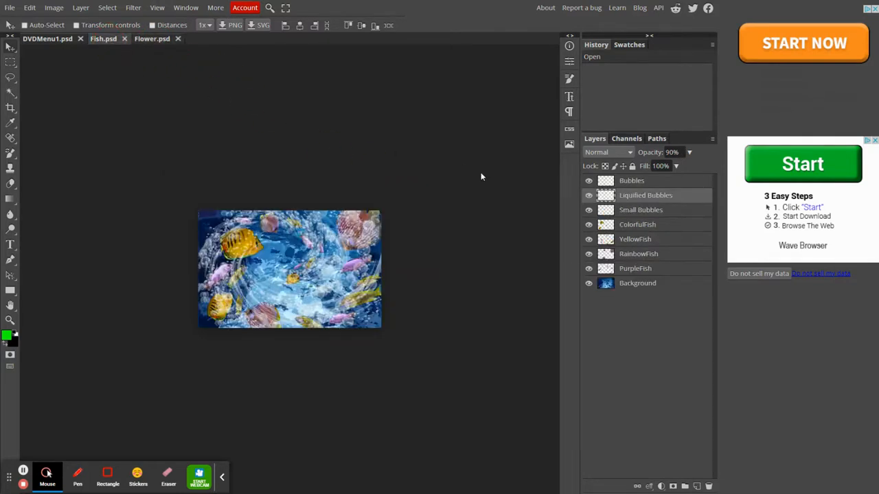
click(631, 230)
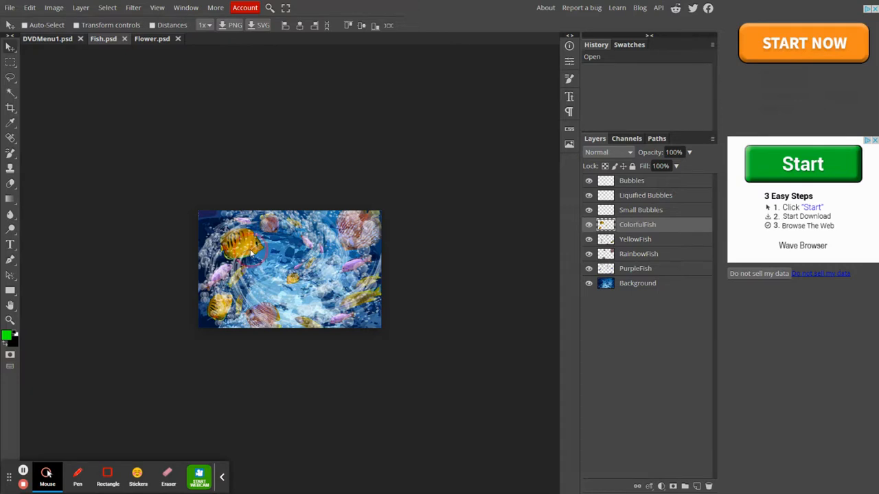
drag(251, 253, 271, 242)
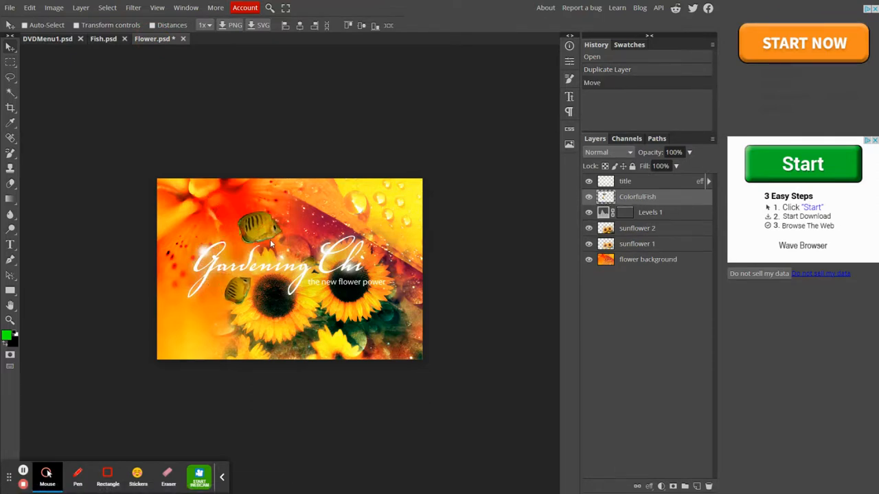
- Copy the RainbowFish layer from Fish.psd into DVDMenu1.psd, and leave full screen
click(105, 40)
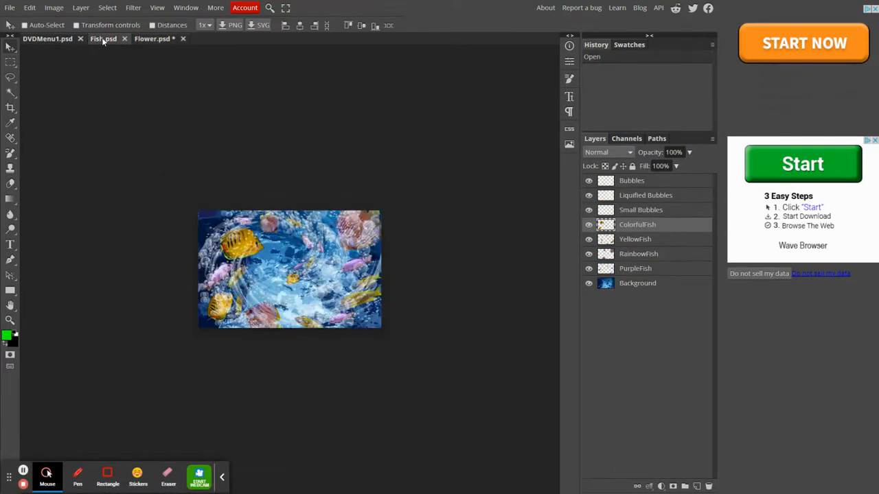
click(636, 254)
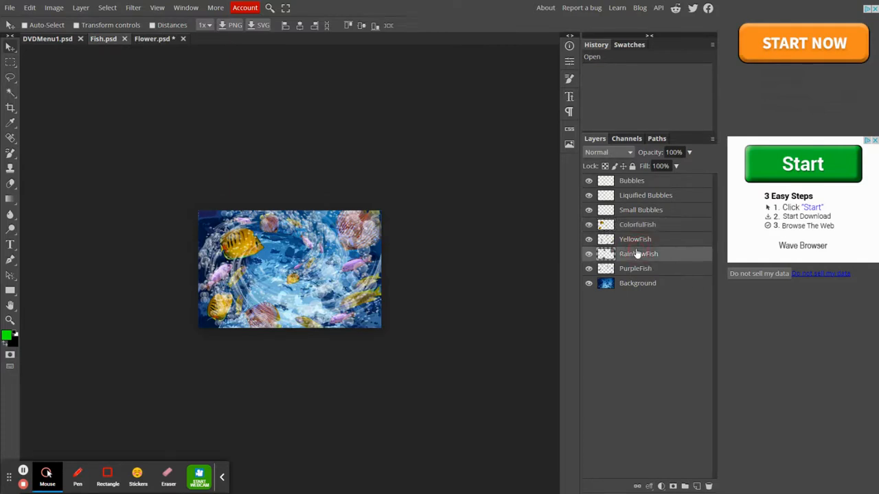
click(628, 255)
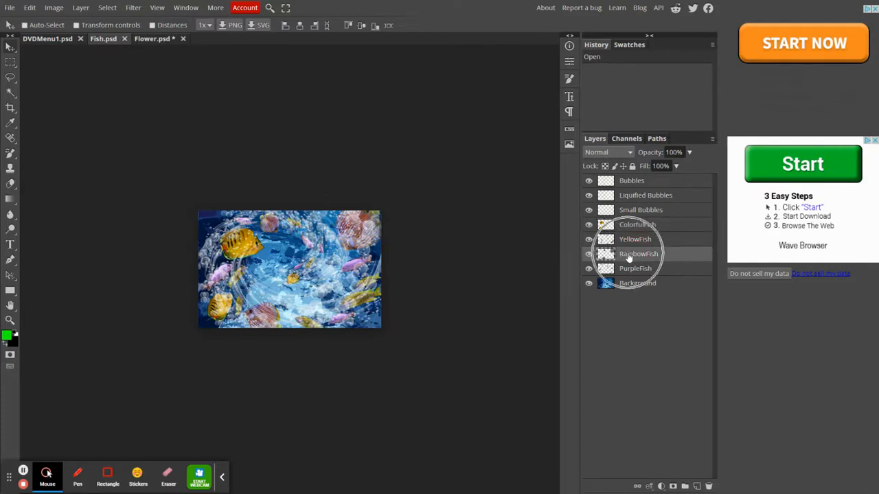
drag(344, 265, 267, 267)
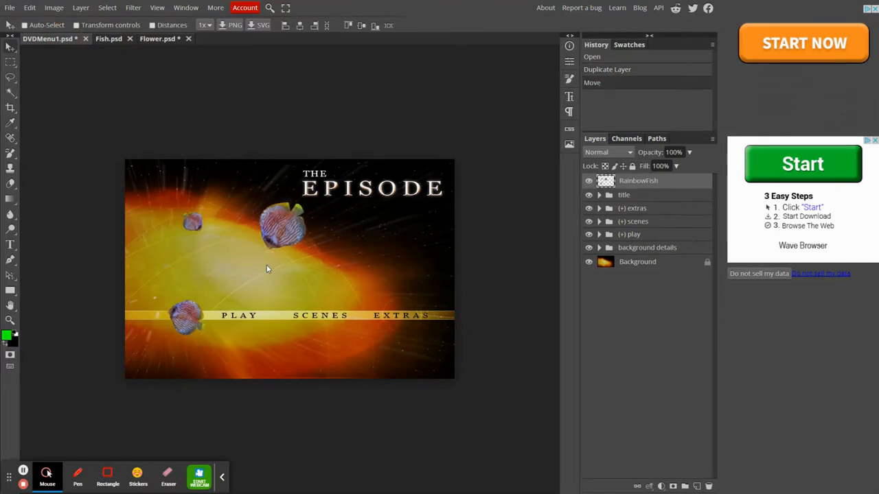
key(F11)
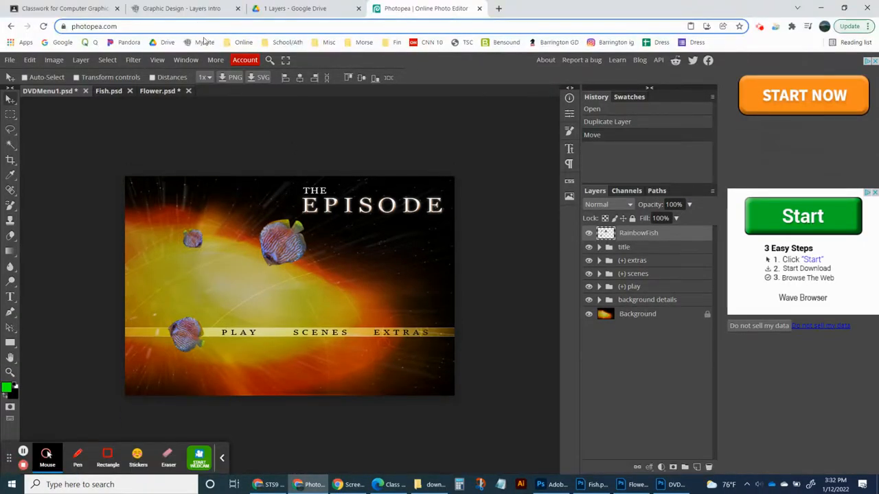
- Review the Layers 2 file naming, the uniqueness requirement and the example compositions on the Layers Intro page
click(196, 10)
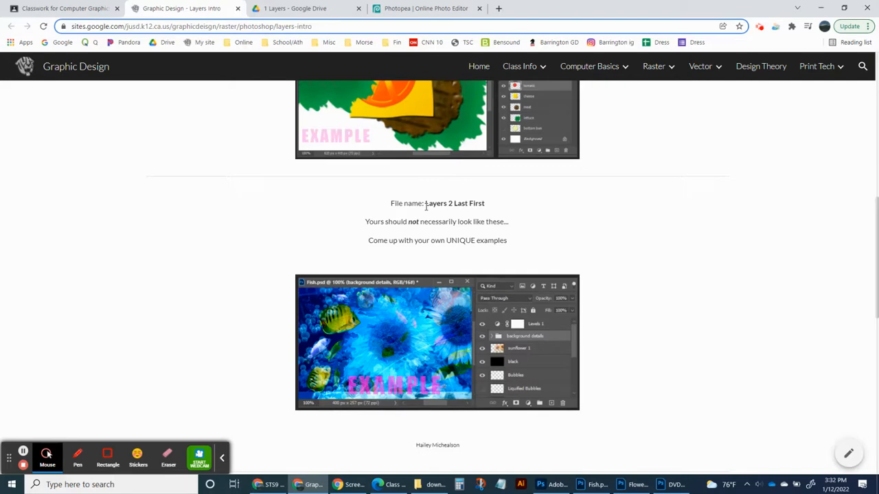
drag(425, 205, 454, 204)
drag(377, 222, 512, 225)
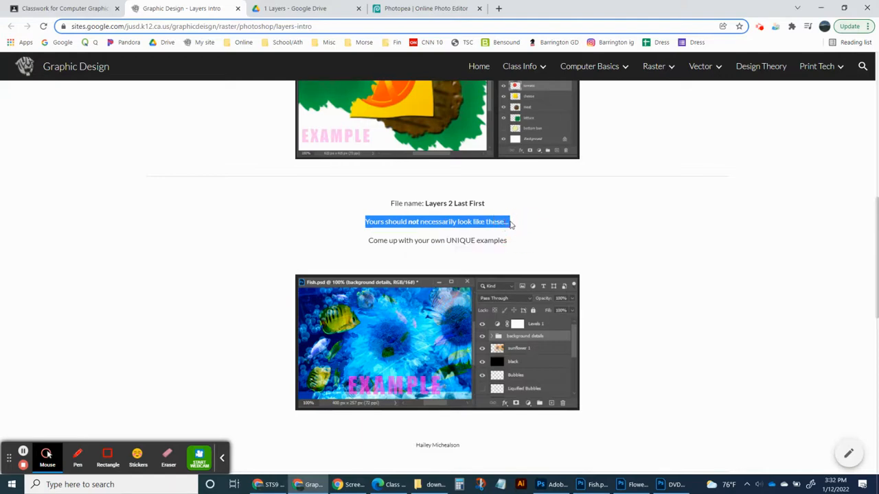
double_click(461, 241)
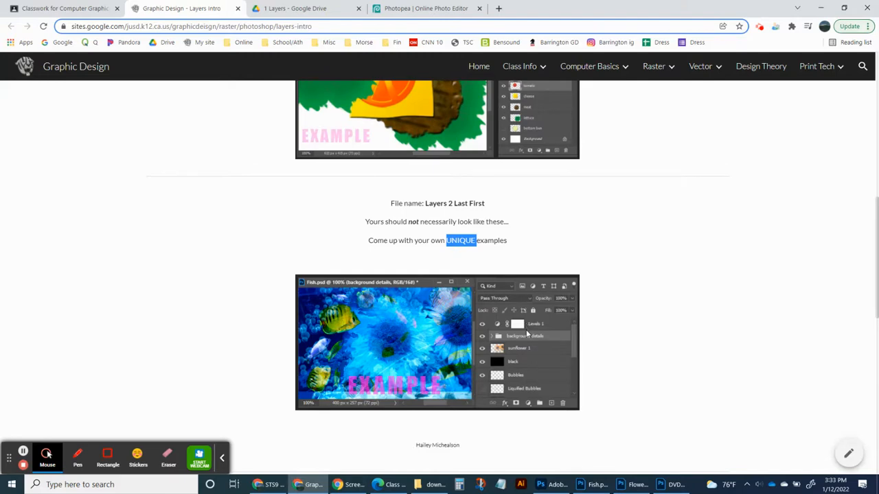
scroll(414, 333, down, 5)
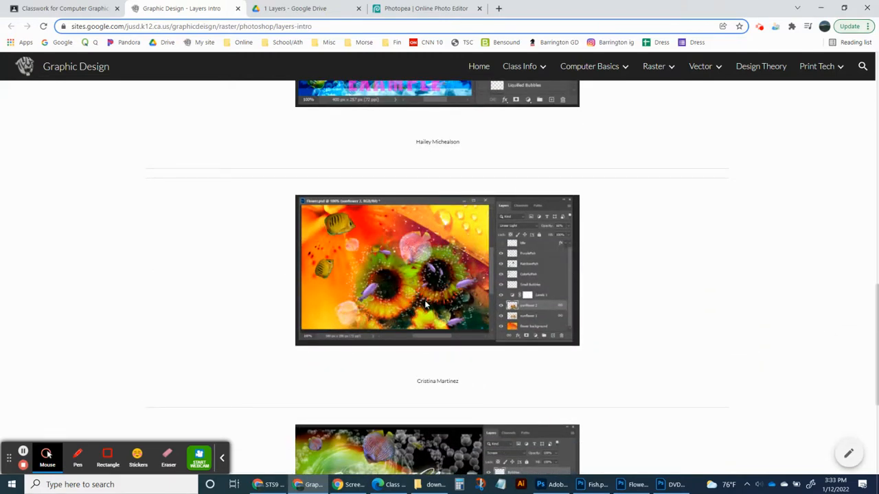
scroll(433, 283, down, 3)
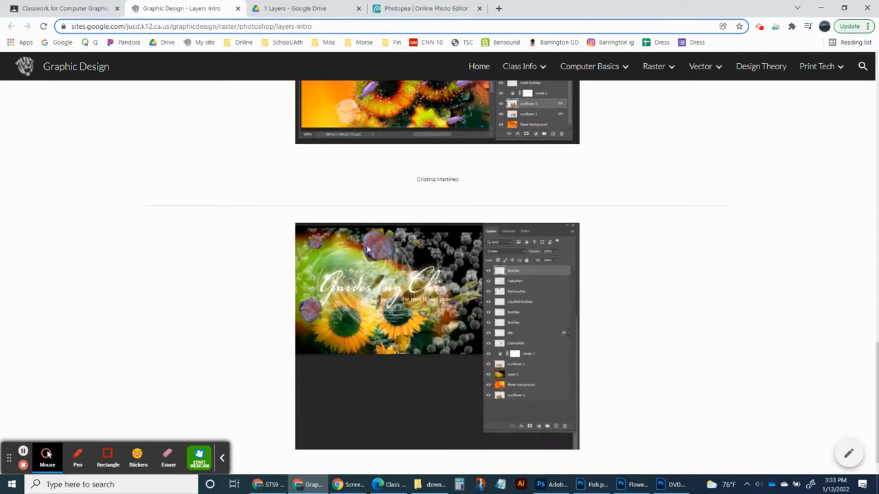
scroll(372, 299, up, 20)
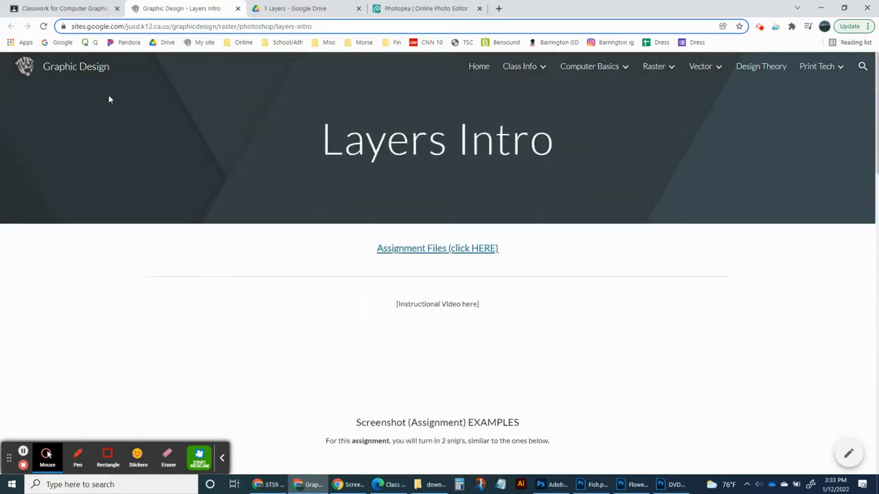
- Check the two required screenshot file names in the PS Layers assignment in Google Classroom
click(101, 8)
click(203, 263)
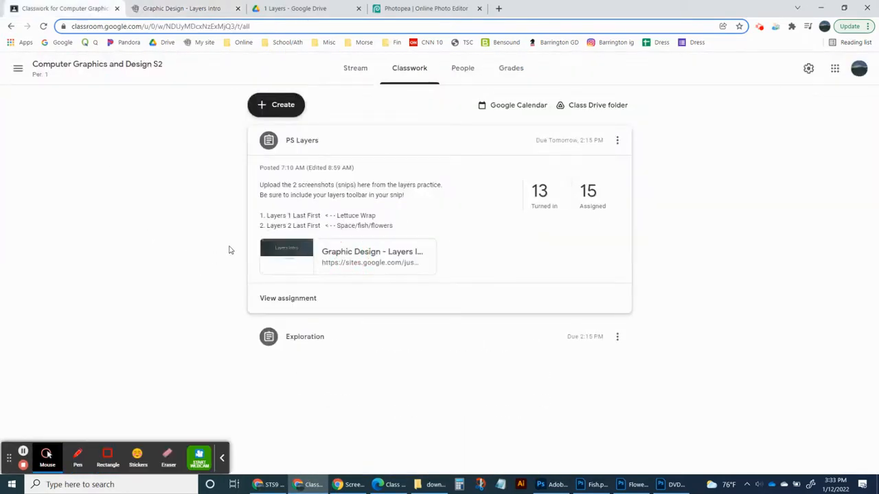
drag(268, 215, 320, 215)
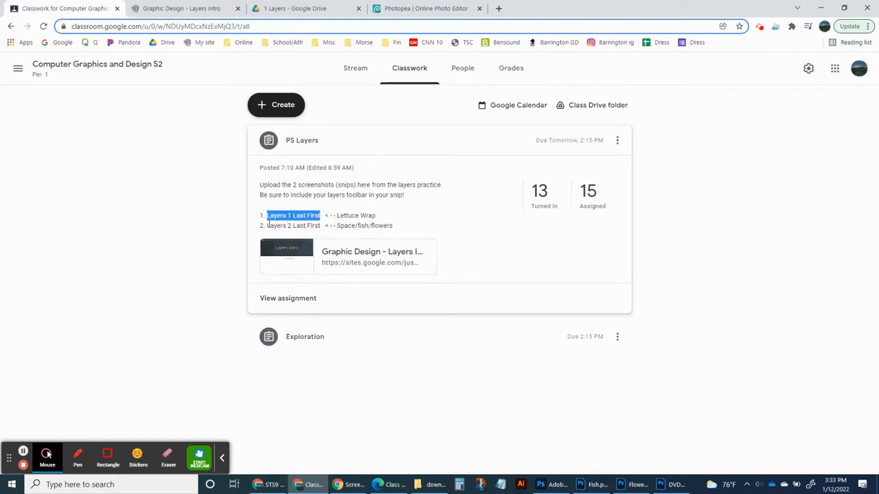
drag(268, 226, 314, 226)
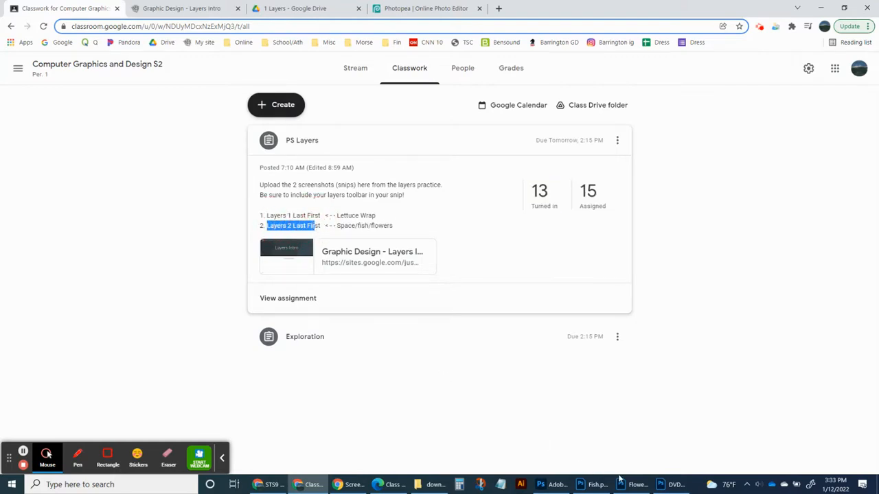
- In Photoshop, place the Flower window and Layers panel side by side for the snip, and return to the Classroom assignment
click(671, 484)
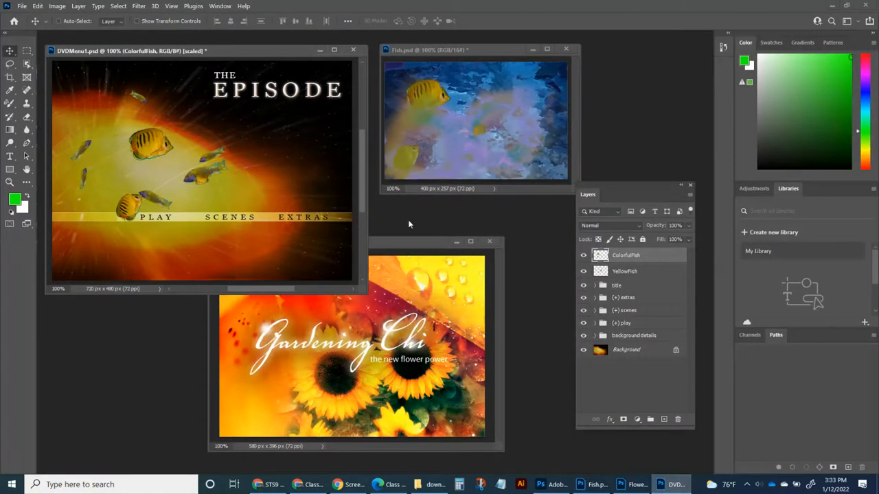
drag(398, 242, 454, 212)
drag(601, 197, 581, 217)
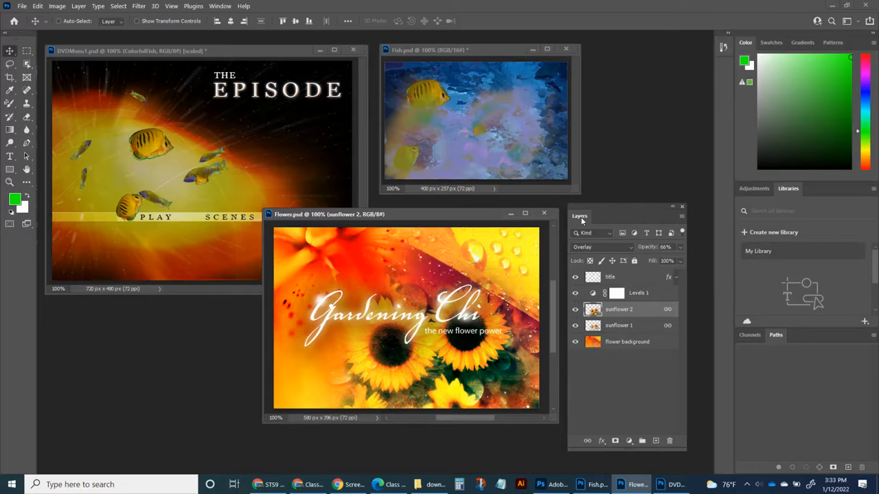
click(322, 486)
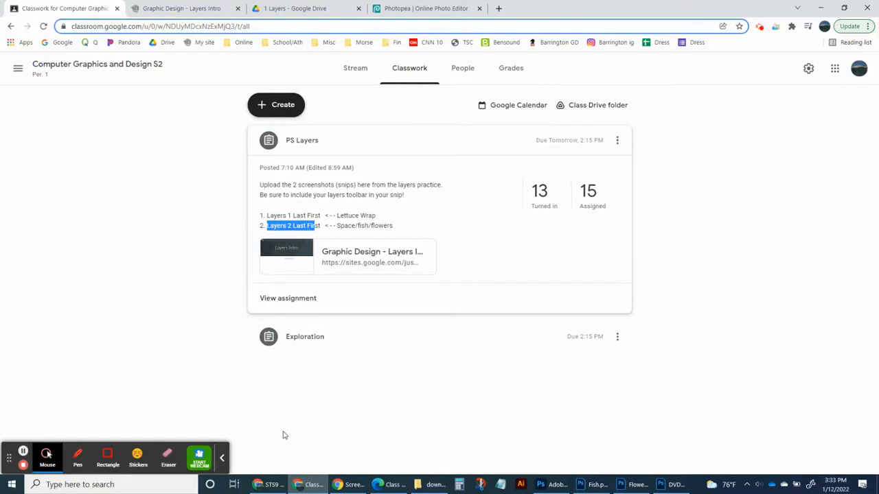